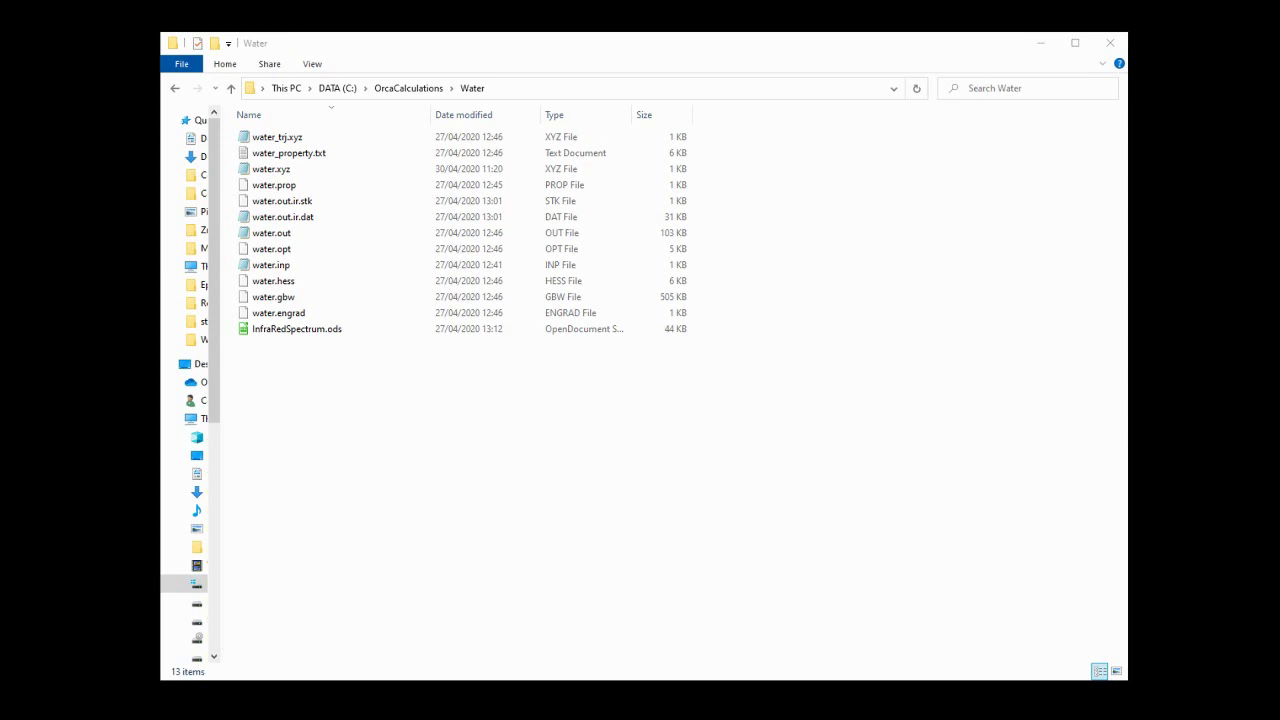
# Open a Command Prompt and move its window clear of the Water folder's address bar.
pyautogui.press('super')
pyautogui.write('cmd')
pyautogui.press('Return')
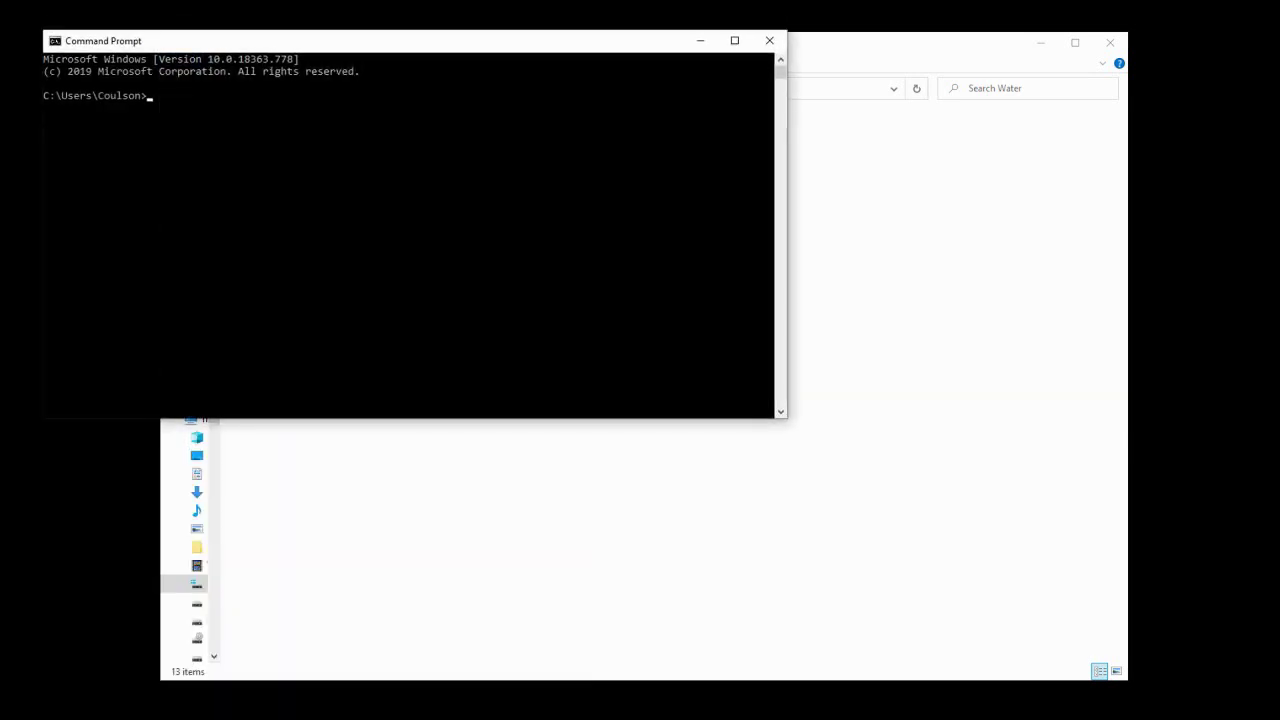
pyautogui.moveTo(355, 41); pyautogui.dragTo(639, 223)
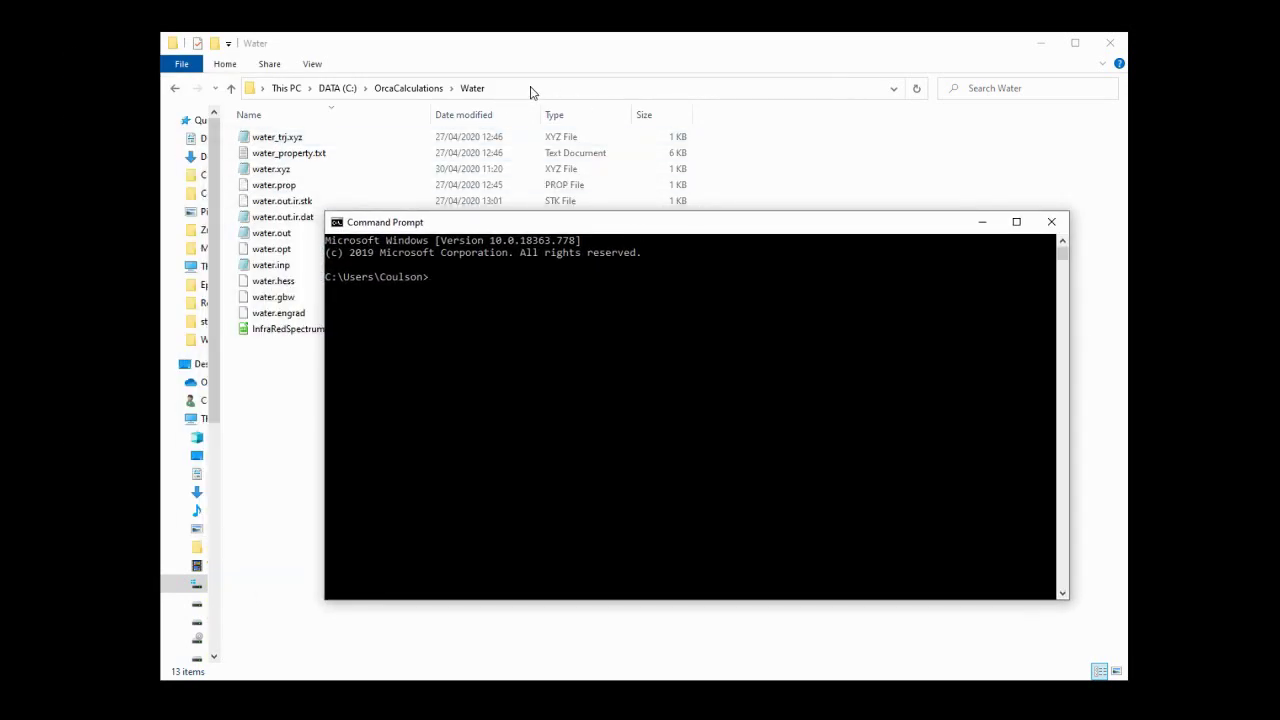
# Change the Command Prompt's working directory to C:\OrcaCalculations\Water, using the path of the open folder.
pyautogui.click(531, 87)
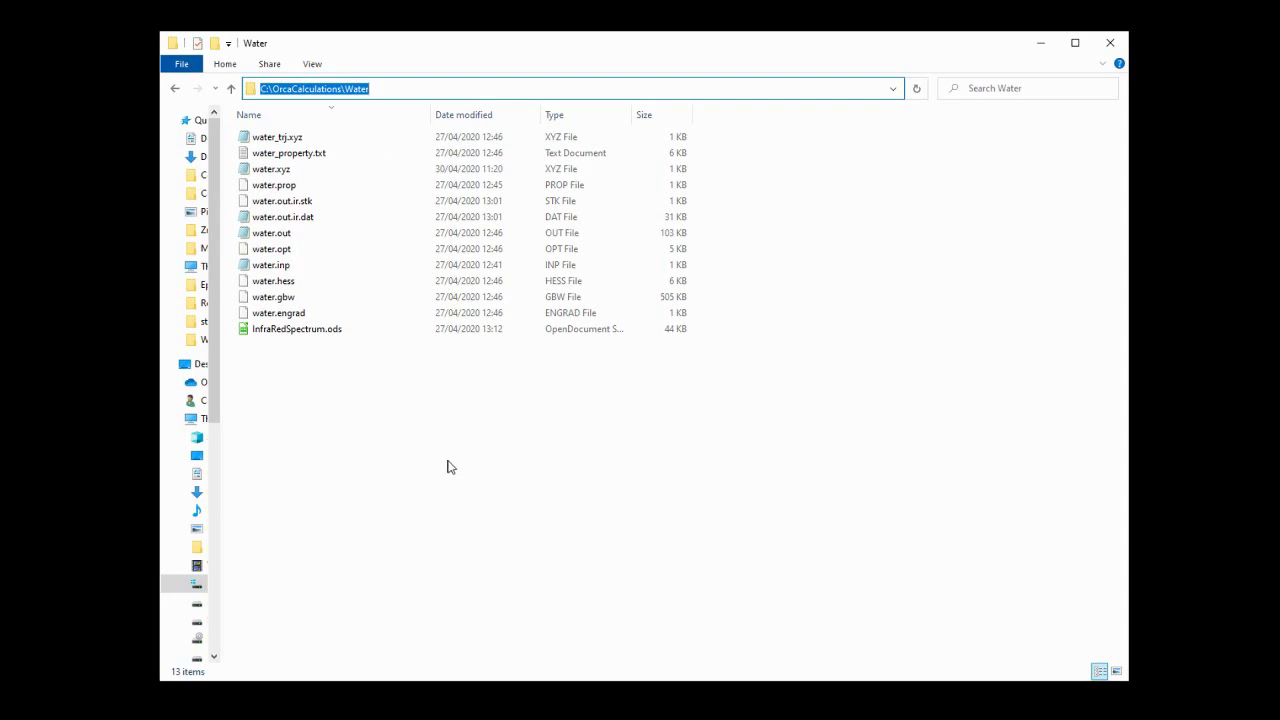
pyautogui.hotkey('alt', 'Tab')
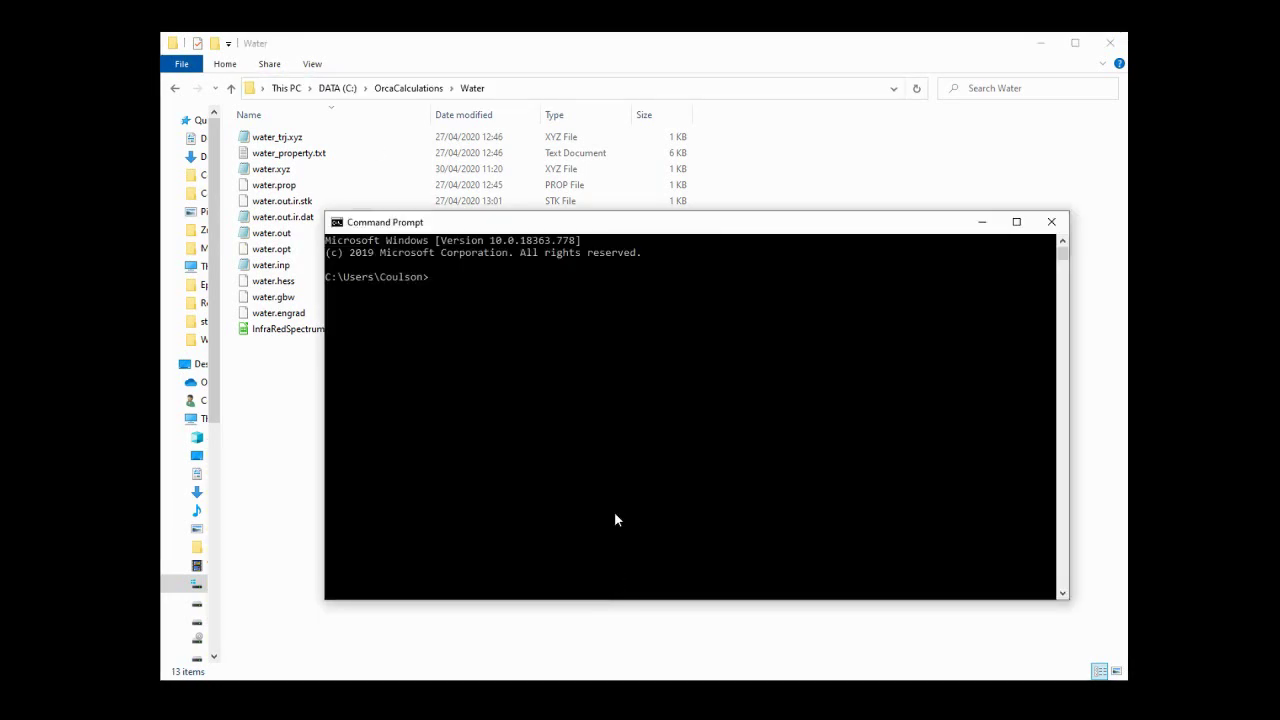
pyautogui.write('cd')
pyautogui.write('C:\\OrcaCalculations\\Water')
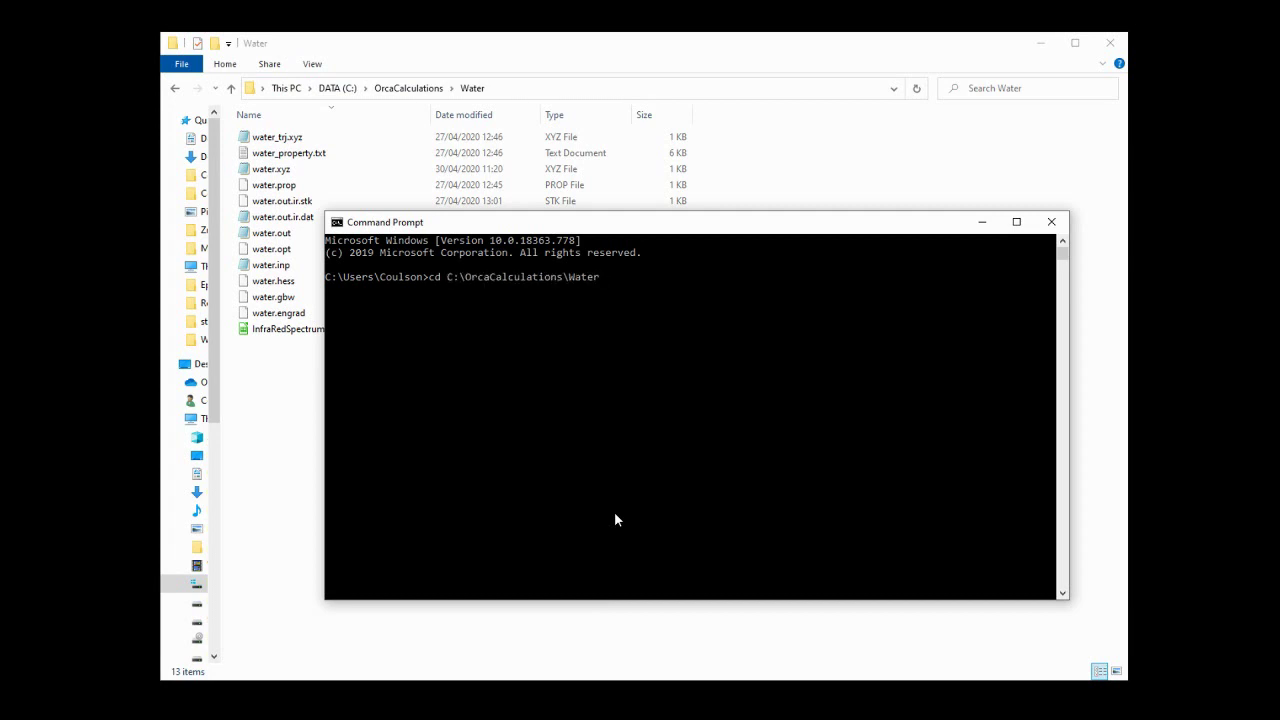
pyautogui.press('Return')
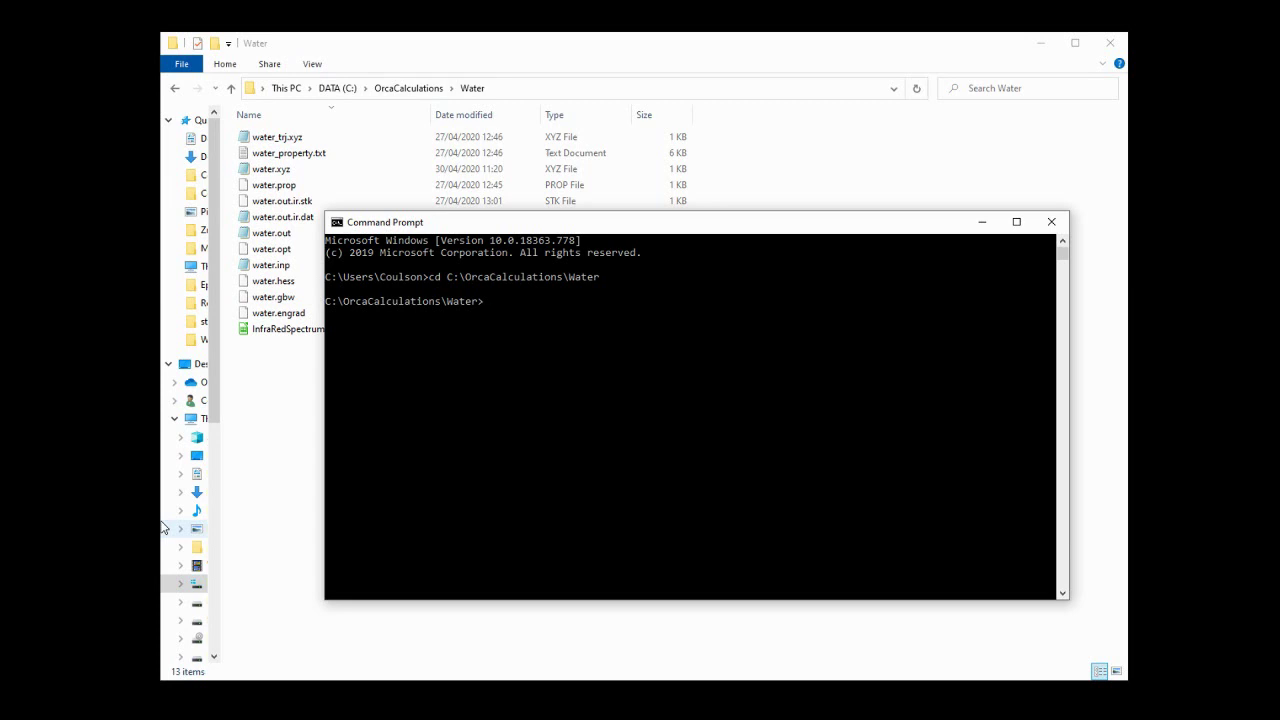
# Run orca_pltvib water.hess all to create the vibration XYZ files, and move the console window away from the file list.
pyautogui.write('orca_pltvib water.hess')
pyautogui.write('all')
pyautogui.press('Return')
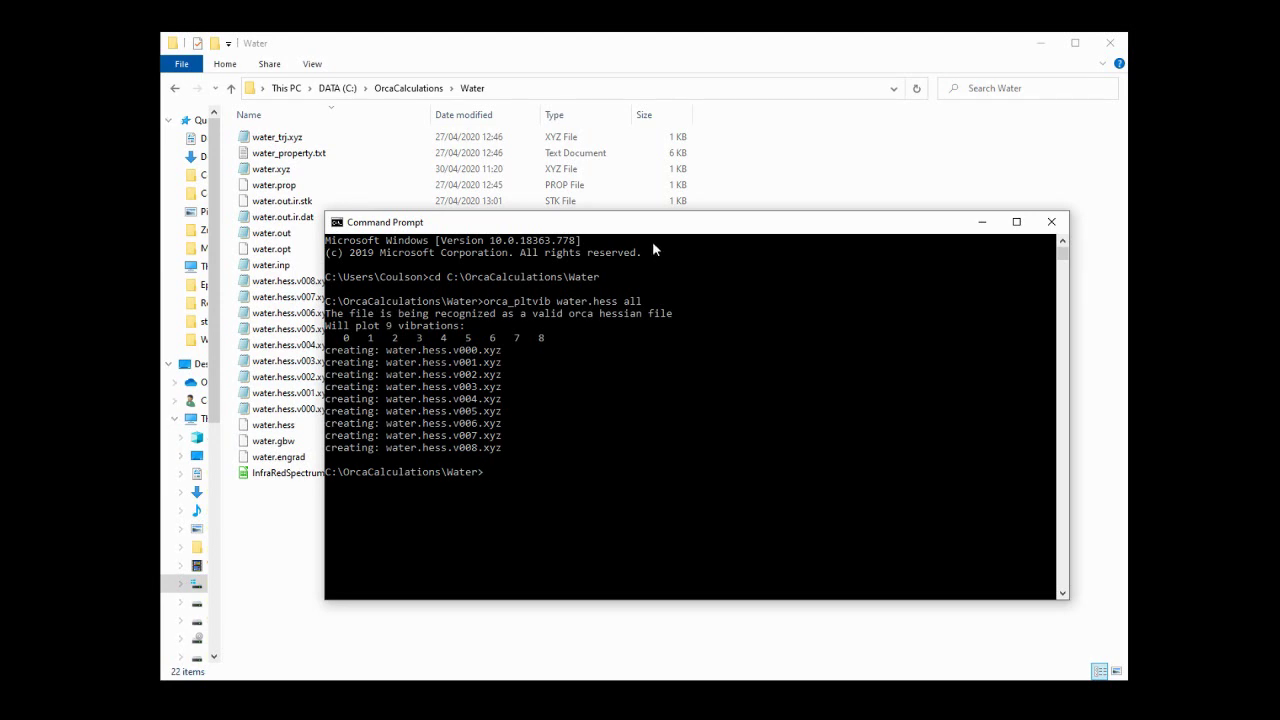
pyautogui.moveTo(652, 222); pyautogui.dragTo(818, 196)
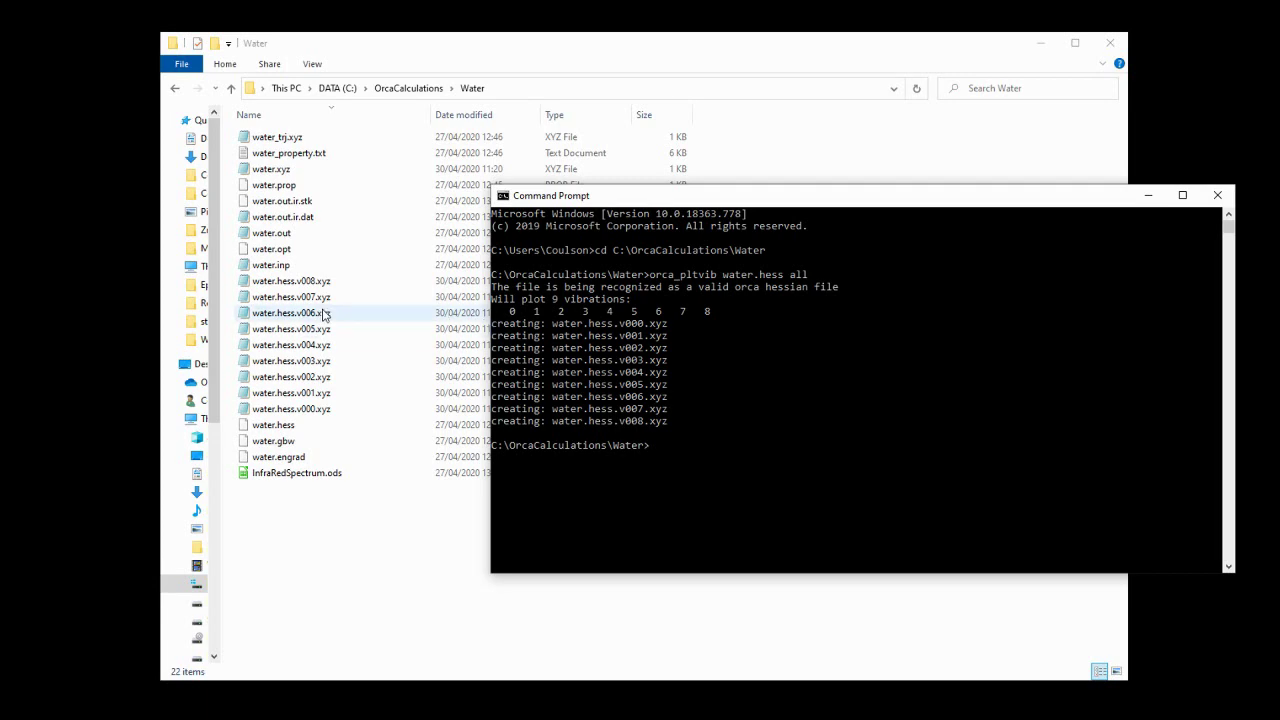
# Open water.out in Notepad, examine the numbered modes under VIBRATIONAL FREQUENCIES, and minimize the file.
pyautogui.click(297, 236)
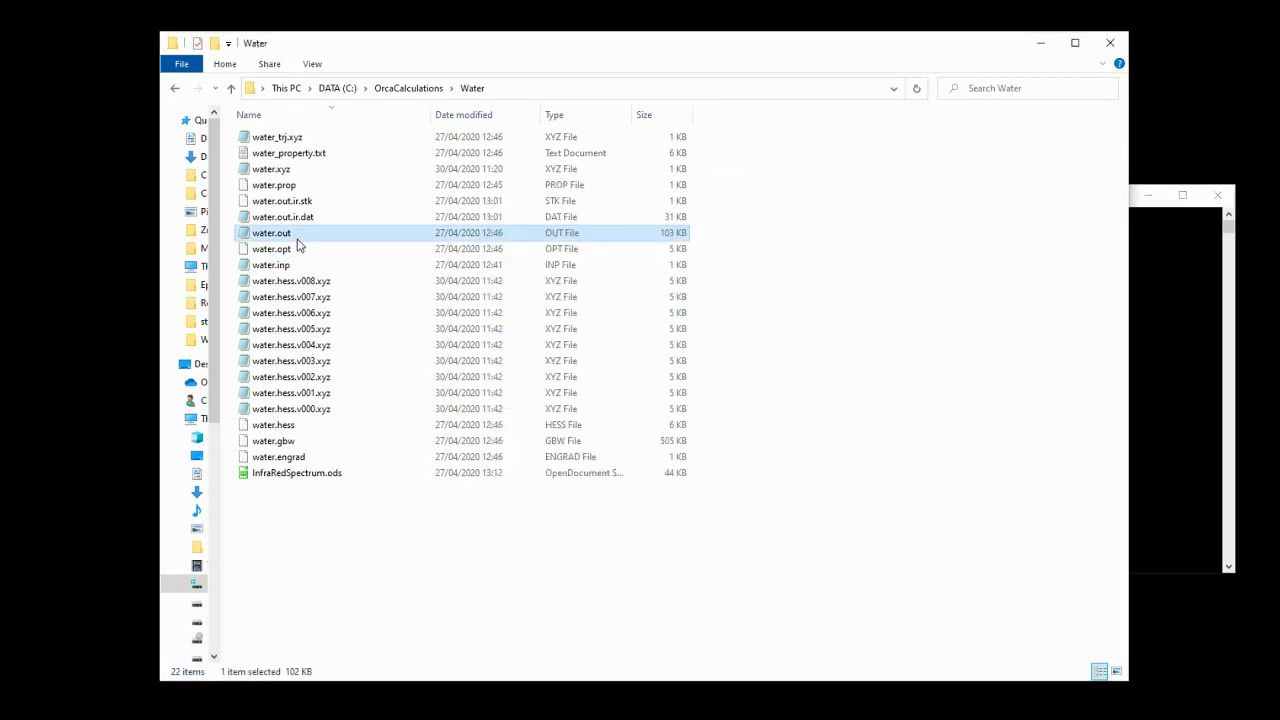
pyautogui.doubleClick(321, 232)
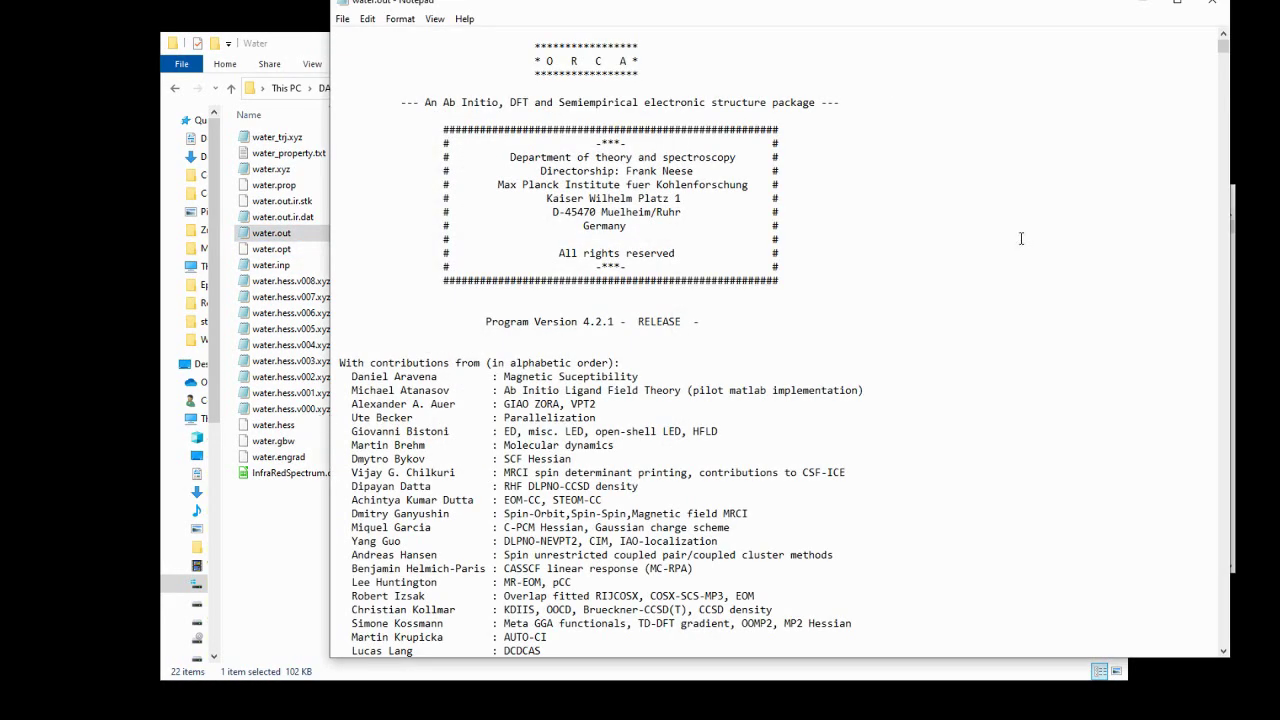
pyautogui.moveTo(1222, 45); pyautogui.dragTo(1134, 606)
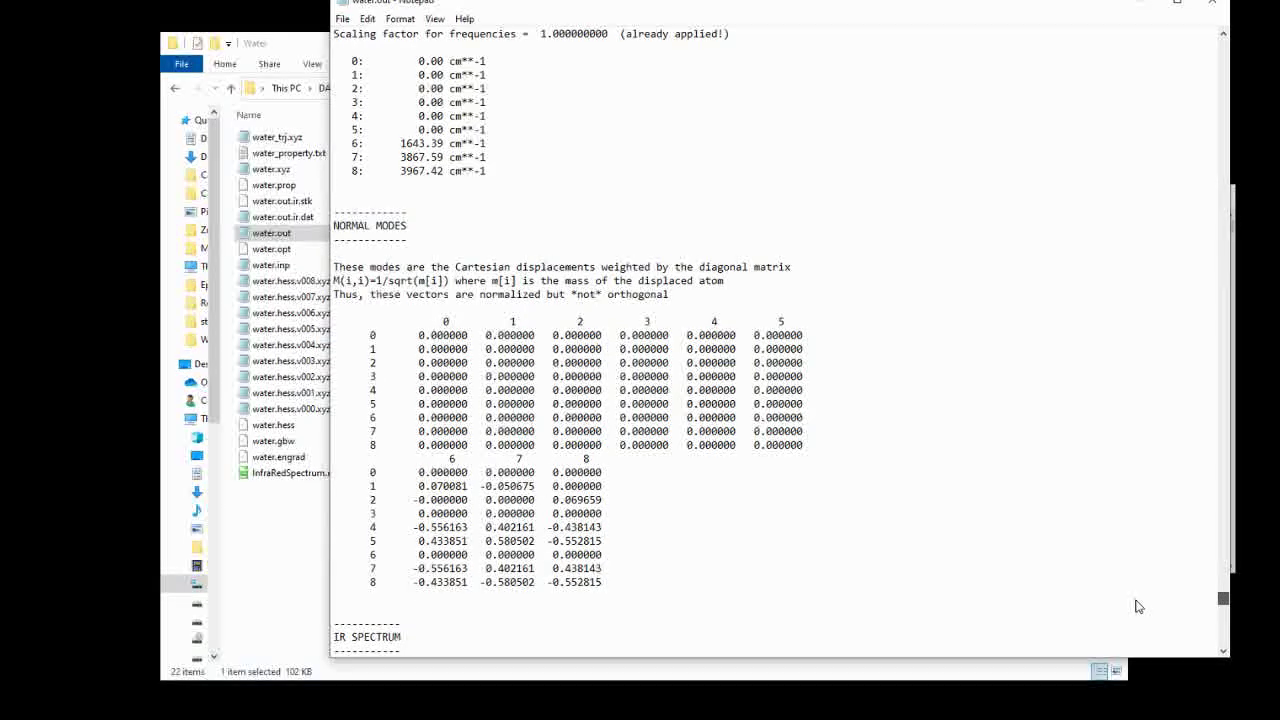
pyautogui.scroll(3, 826, 423)
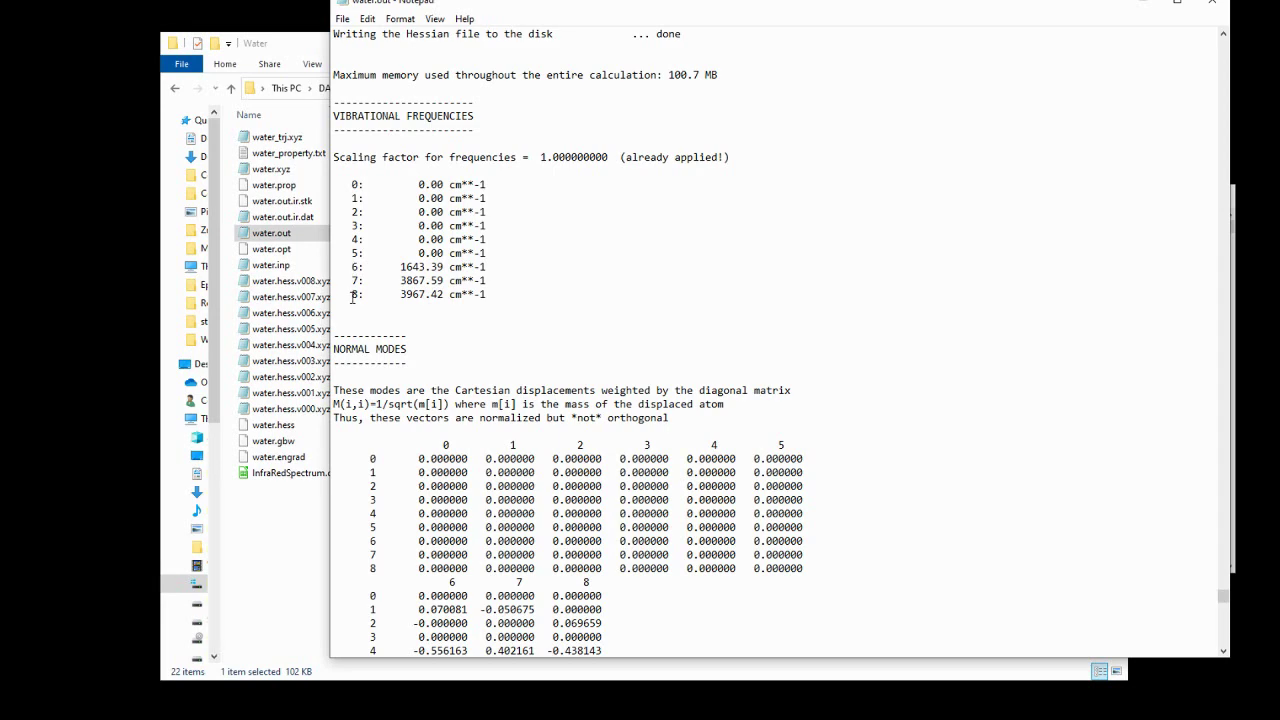
pyautogui.click(1136, 6)
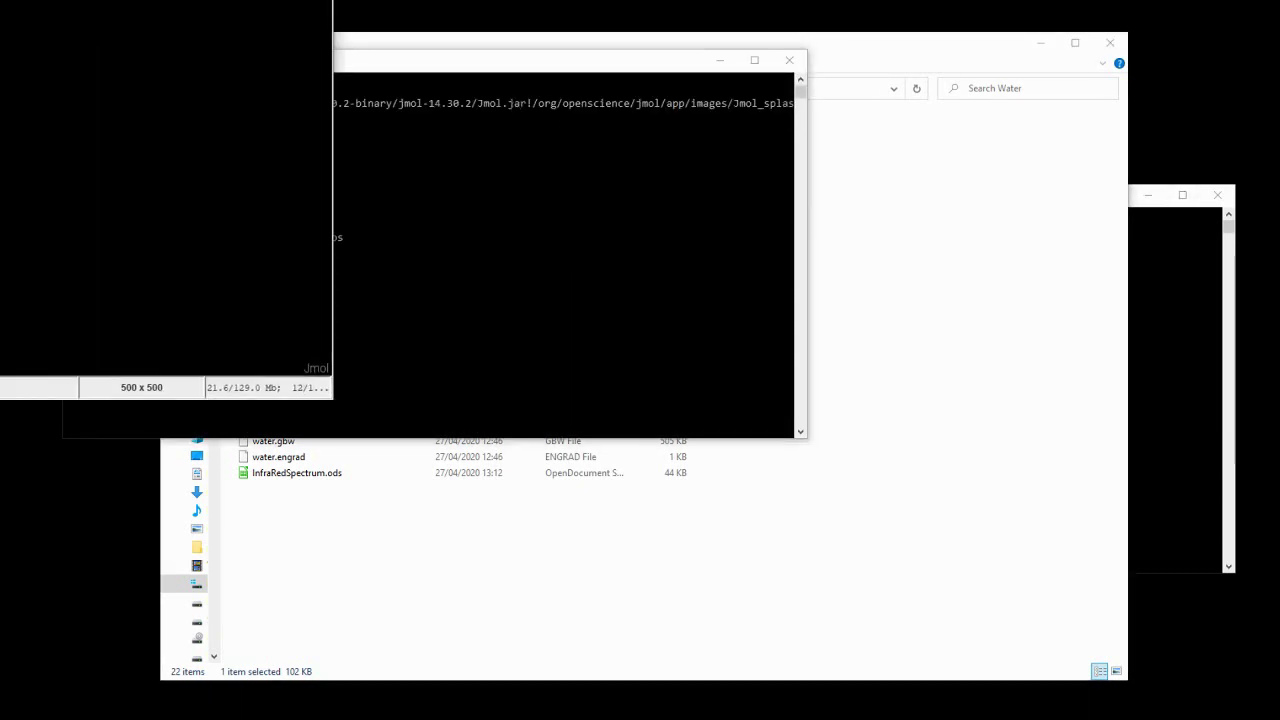
# Arrange the Jmol and Water folder windows side by side, and load water.hess.v006.xyz into Jmol.
pyautogui.moveTo(894, 150); pyautogui.dragTo(960, 52)
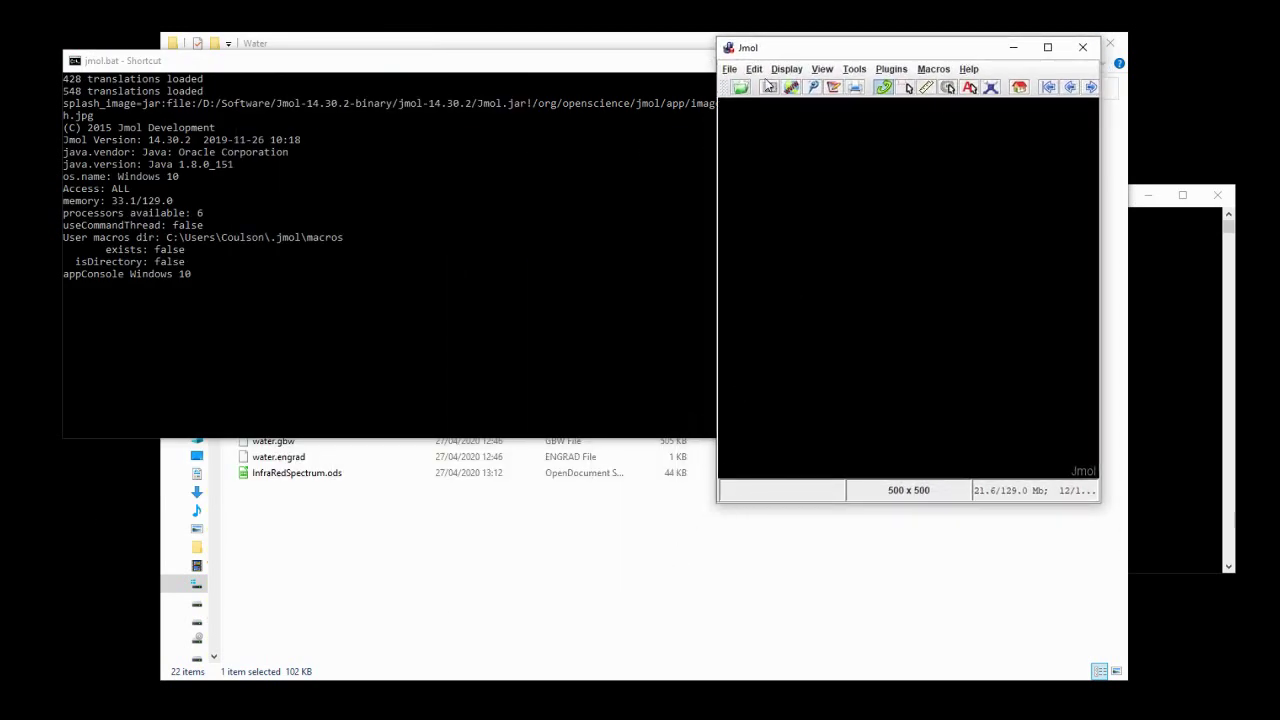
pyautogui.moveTo(802, 49); pyautogui.dragTo(920, 46)
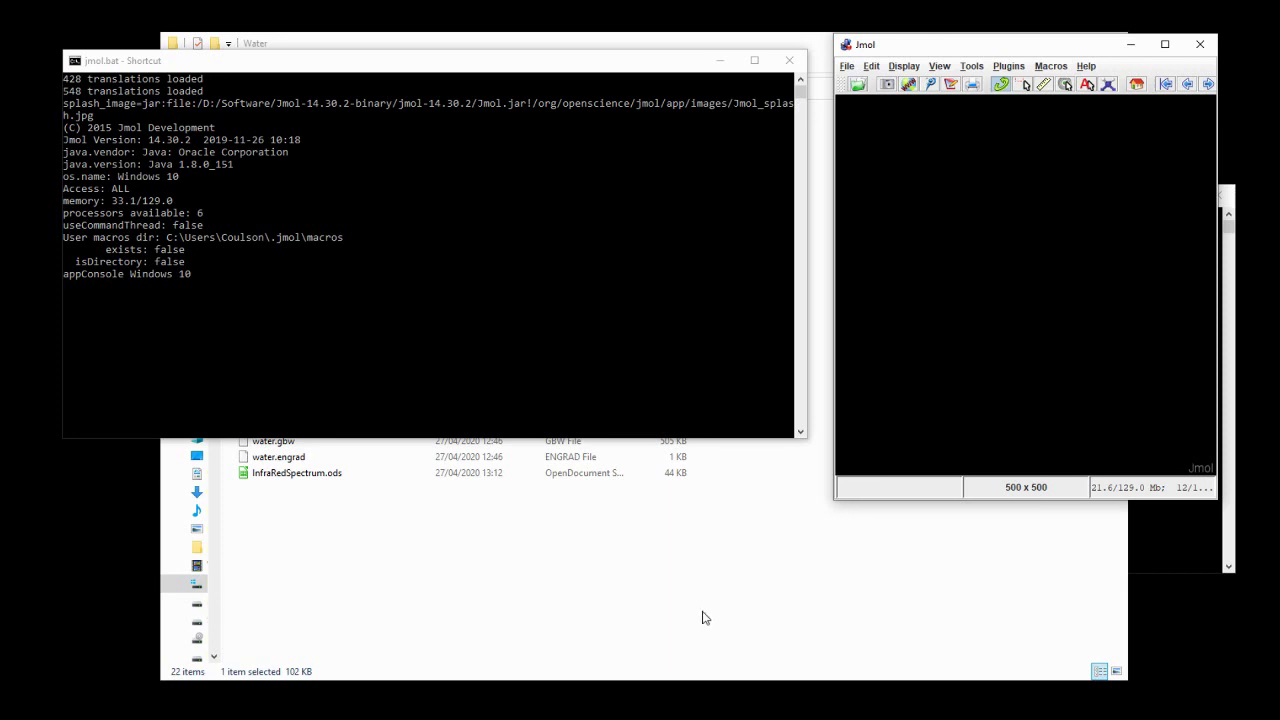
pyautogui.click(702, 618)
pyautogui.moveTo(461, 56); pyautogui.dragTo(332, 71)
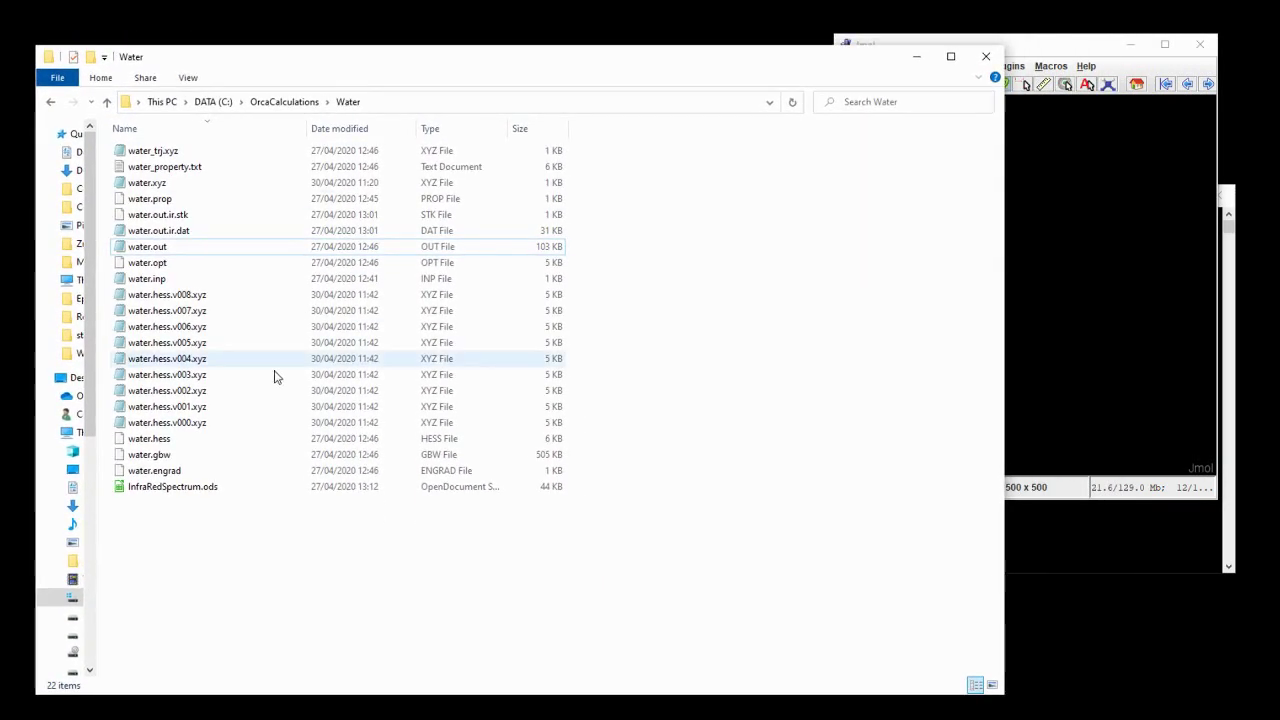
pyautogui.click(198, 328)
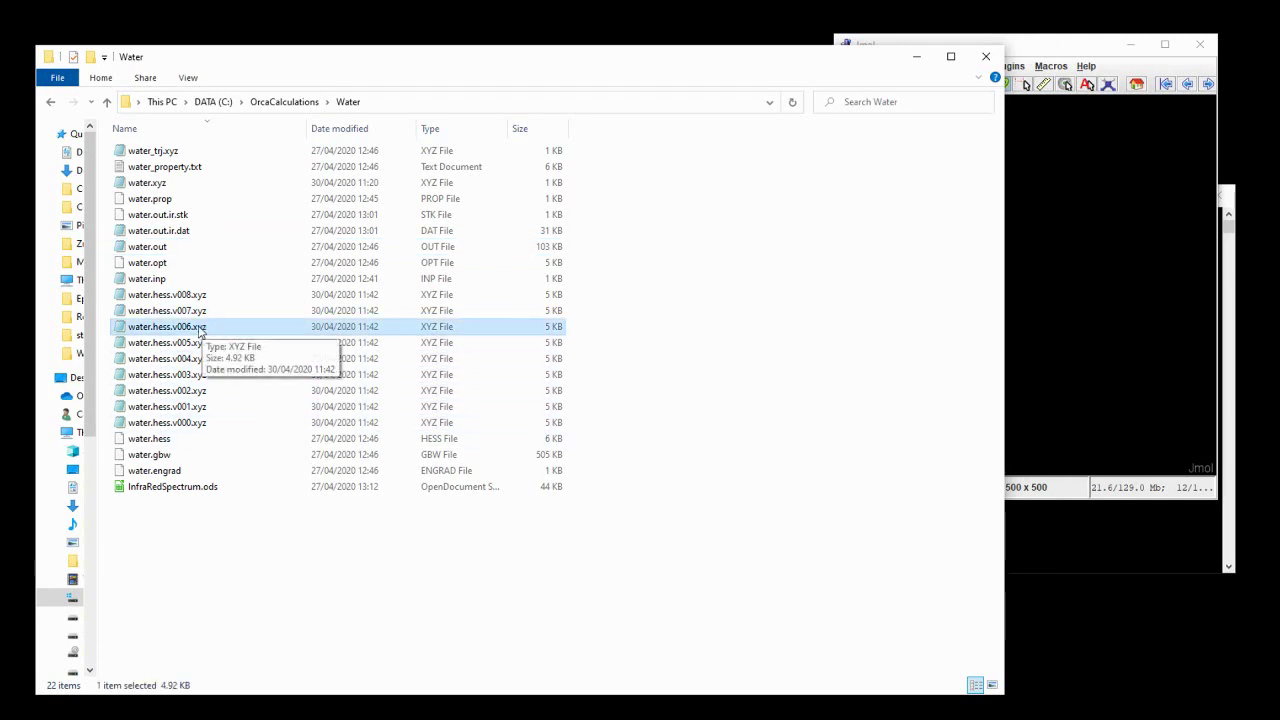
pyautogui.moveTo(150, 336); pyautogui.dragTo(1110, 452)
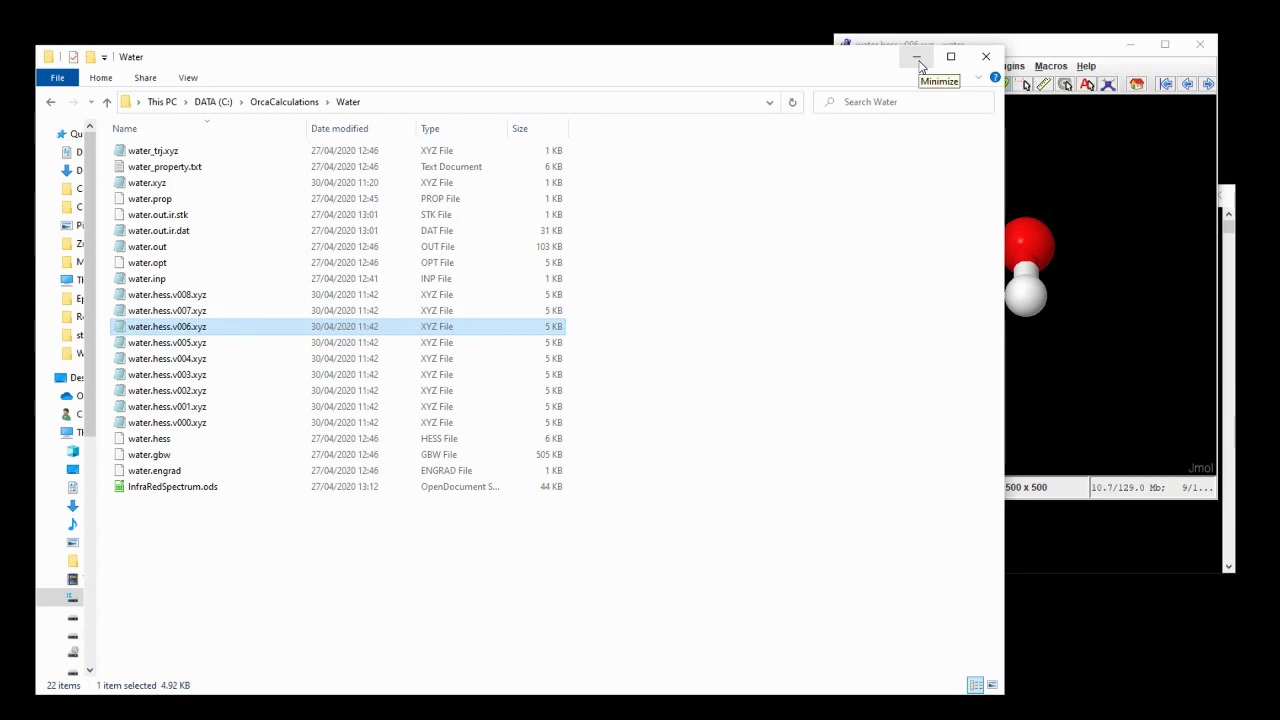
pyautogui.click(918, 60)
# Turn the water molecule to show both hydrogen atoms, and play its vibration from the AtomSetChooser.
pyautogui.click(847, 66)
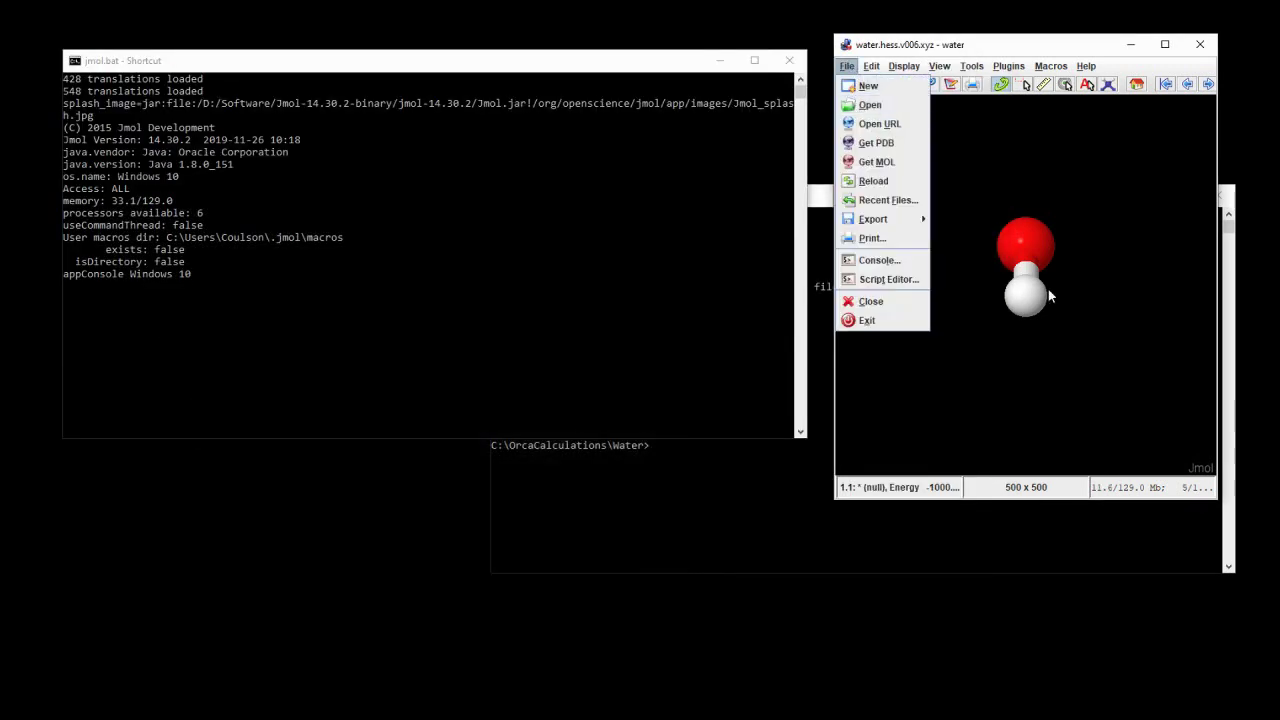
pyautogui.press('Escape')
pyautogui.moveTo(1137, 360); pyautogui.dragTo(933, 367)
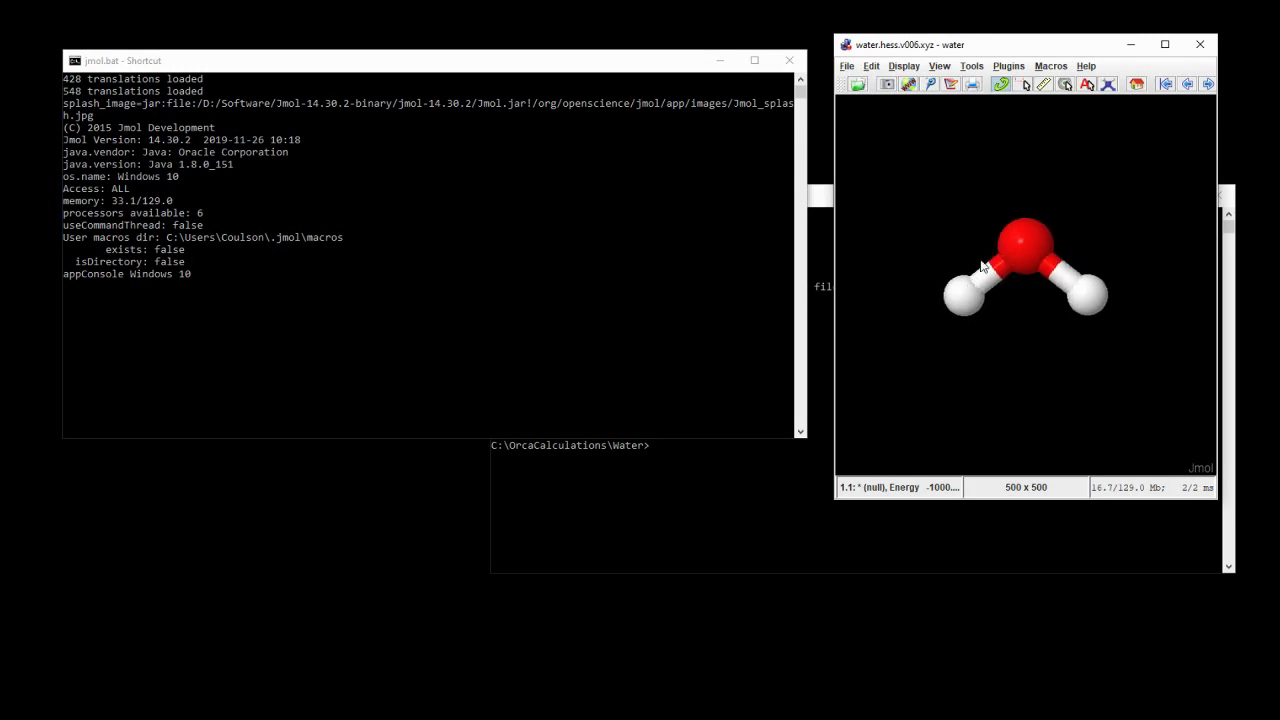
pyautogui.click(973, 67)
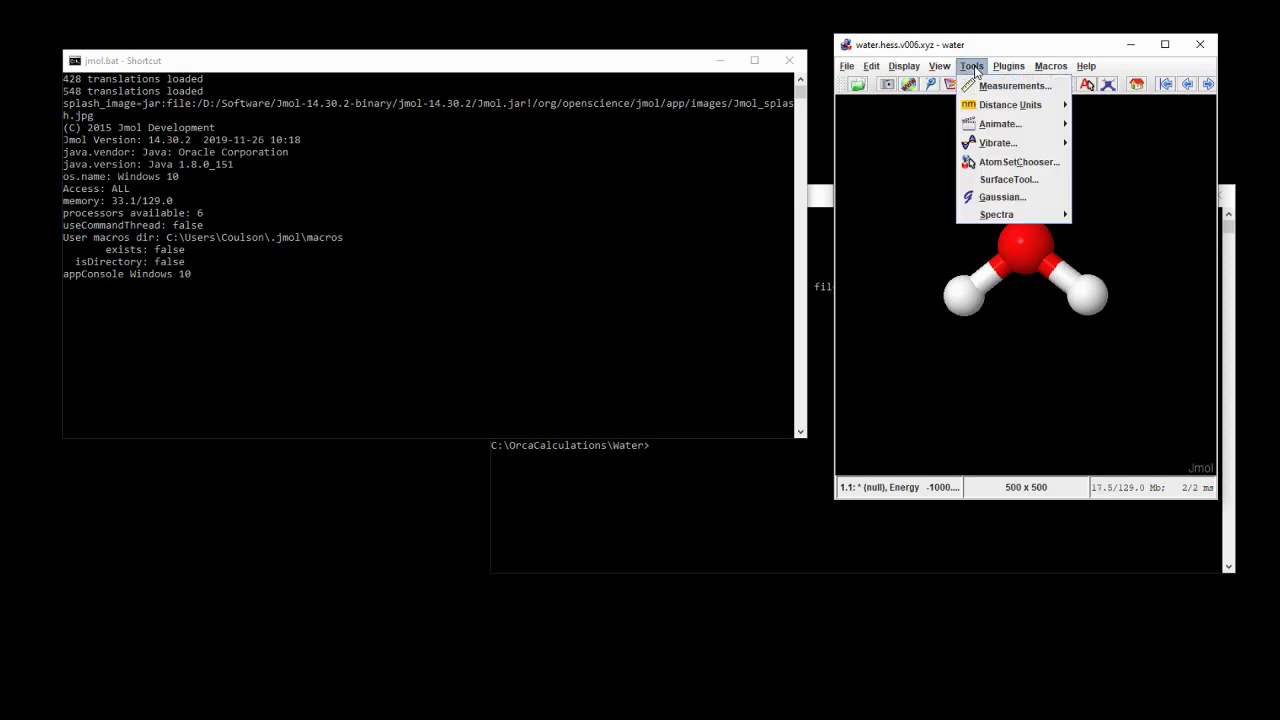
pyautogui.click(992, 163)
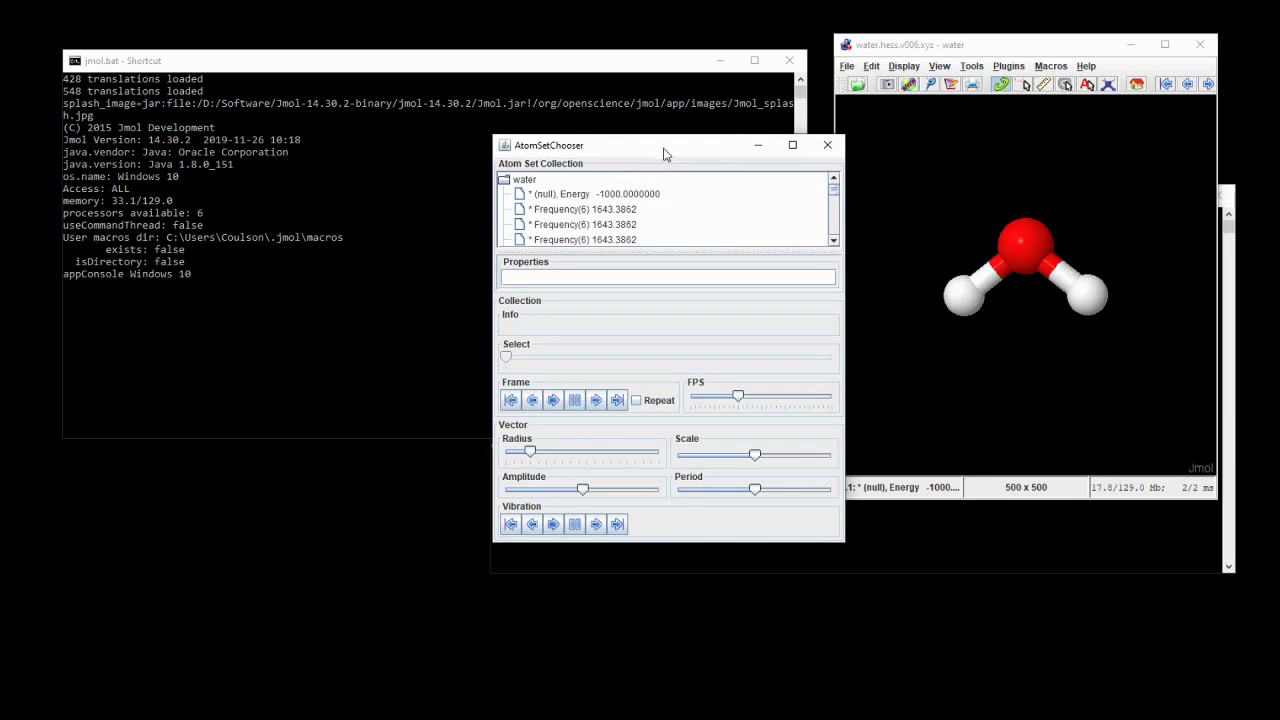
pyautogui.moveTo(665, 153); pyautogui.dragTo(517, 121)
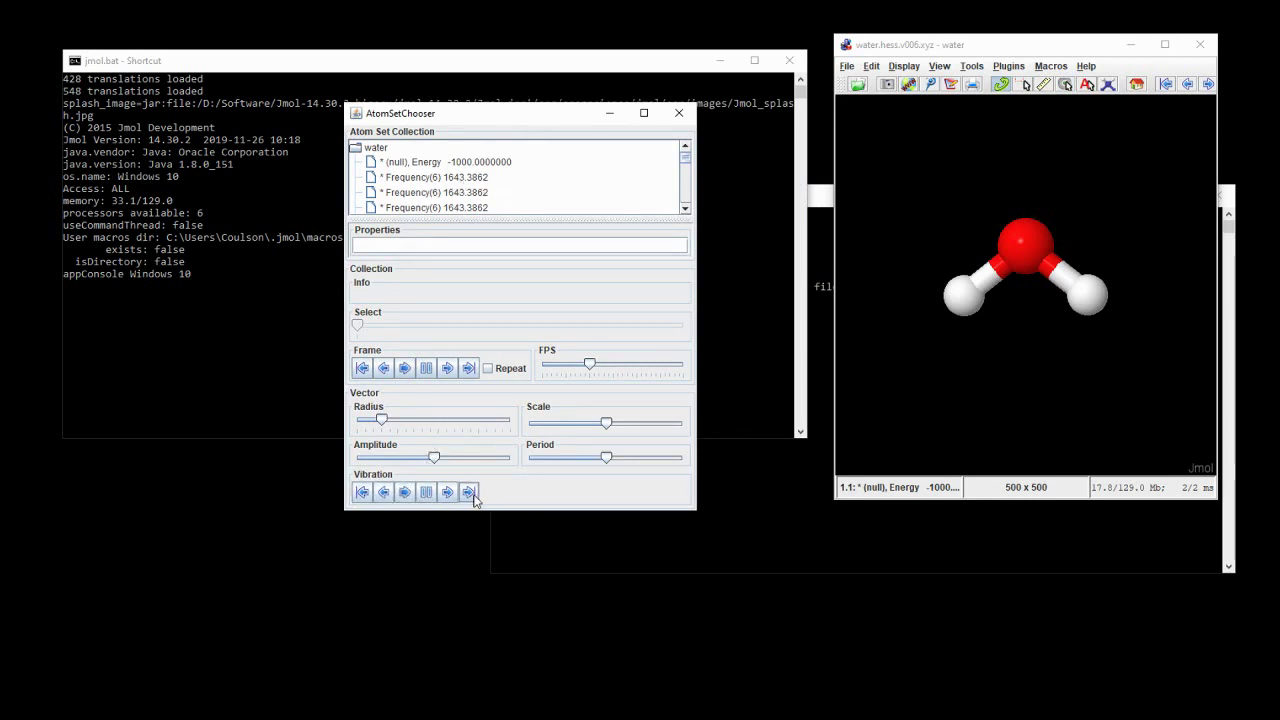
pyautogui.click(405, 494)
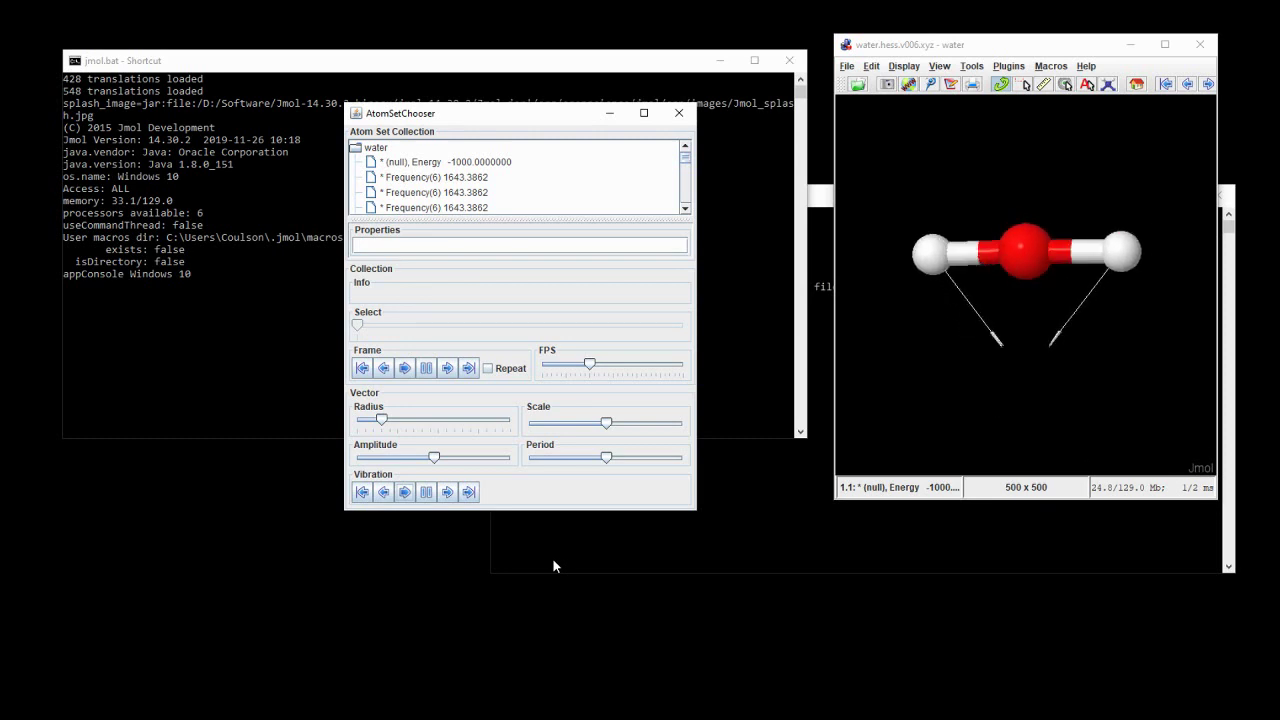
# Start capturing the vibration animation to a file named 1643.gif in the Water folder.
pyautogui.moveTo(950, 460); pyautogui.dragTo(955, 385)
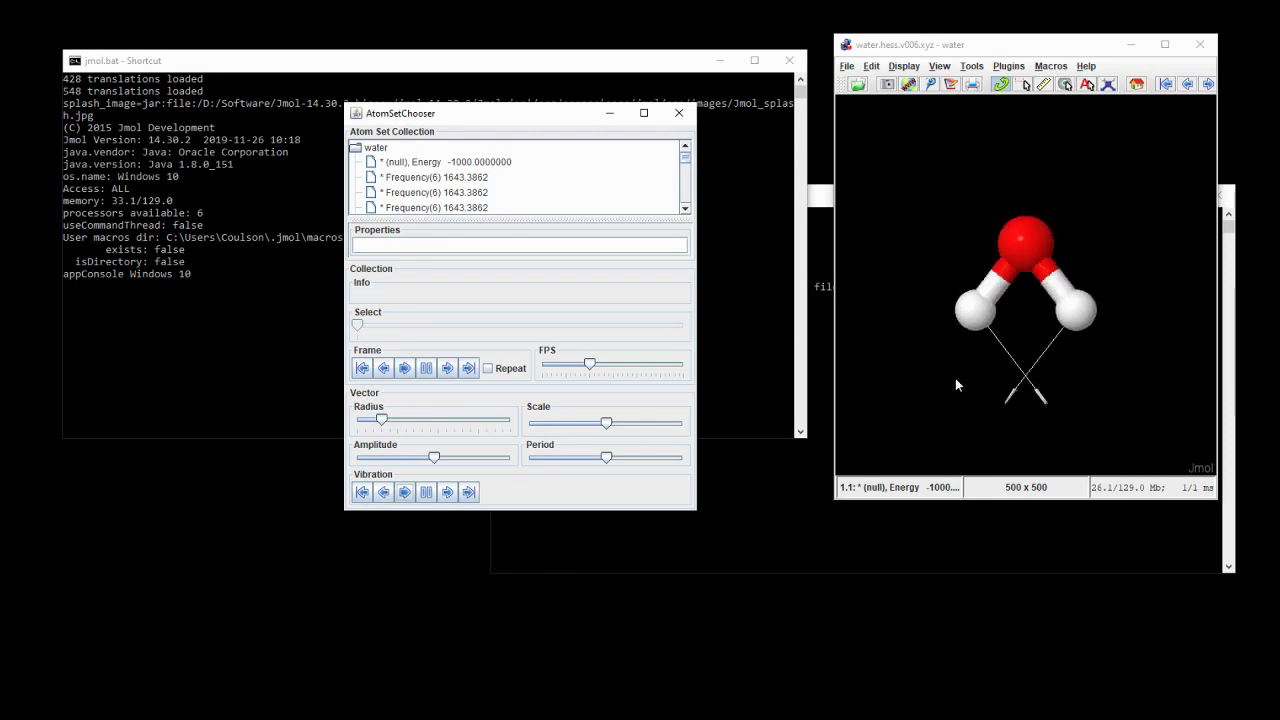
pyautogui.click(1034, 383)
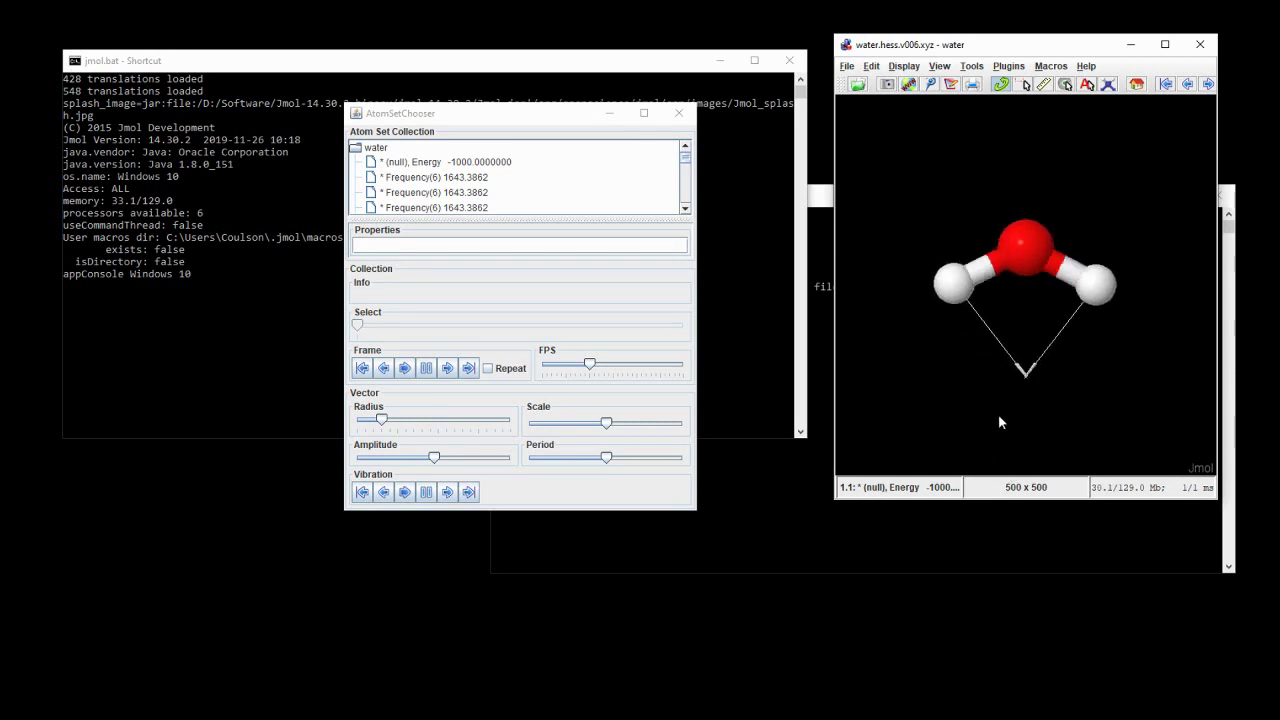
pyautogui.rightClick(851, 115)
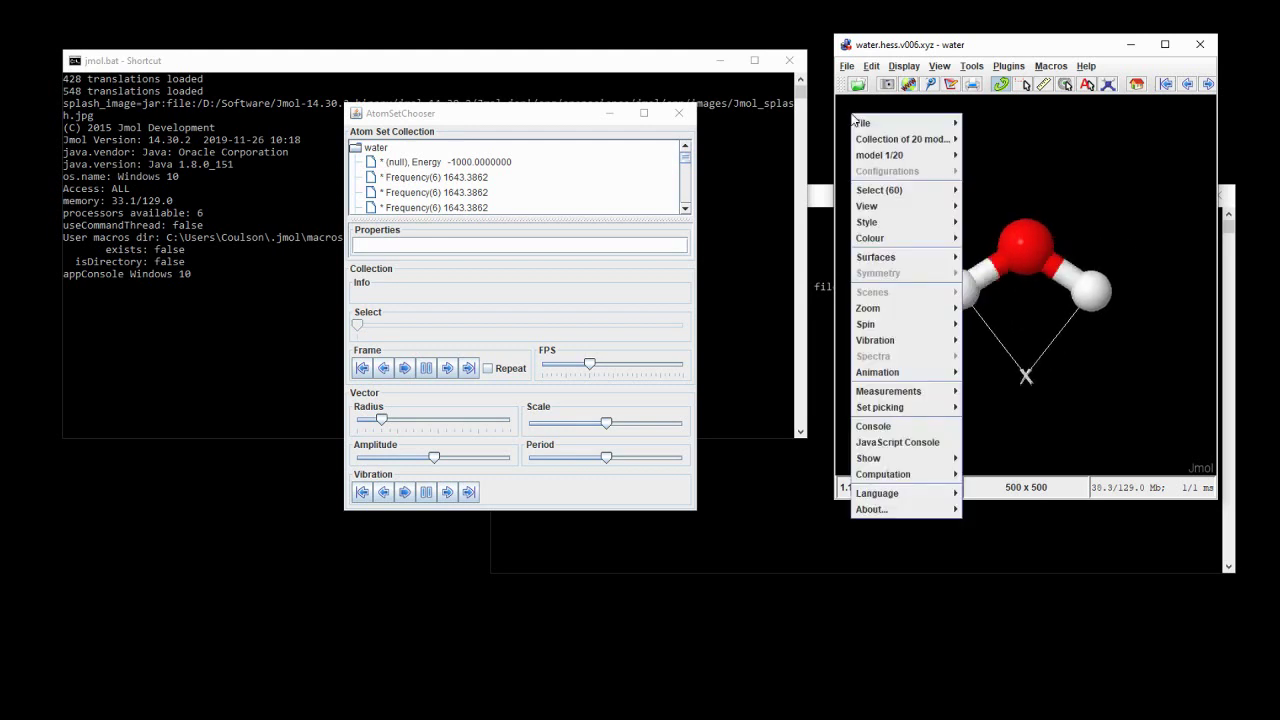
pyautogui.moveTo(903, 122)
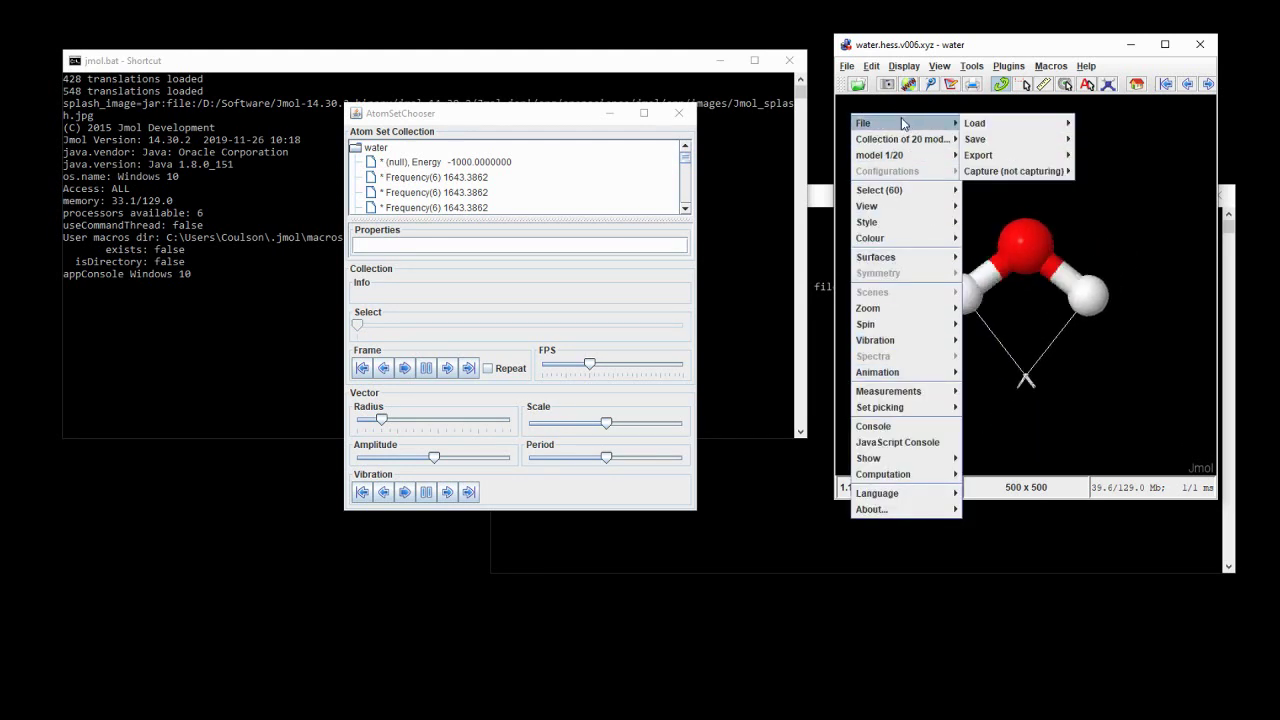
pyautogui.moveTo(1020, 171)
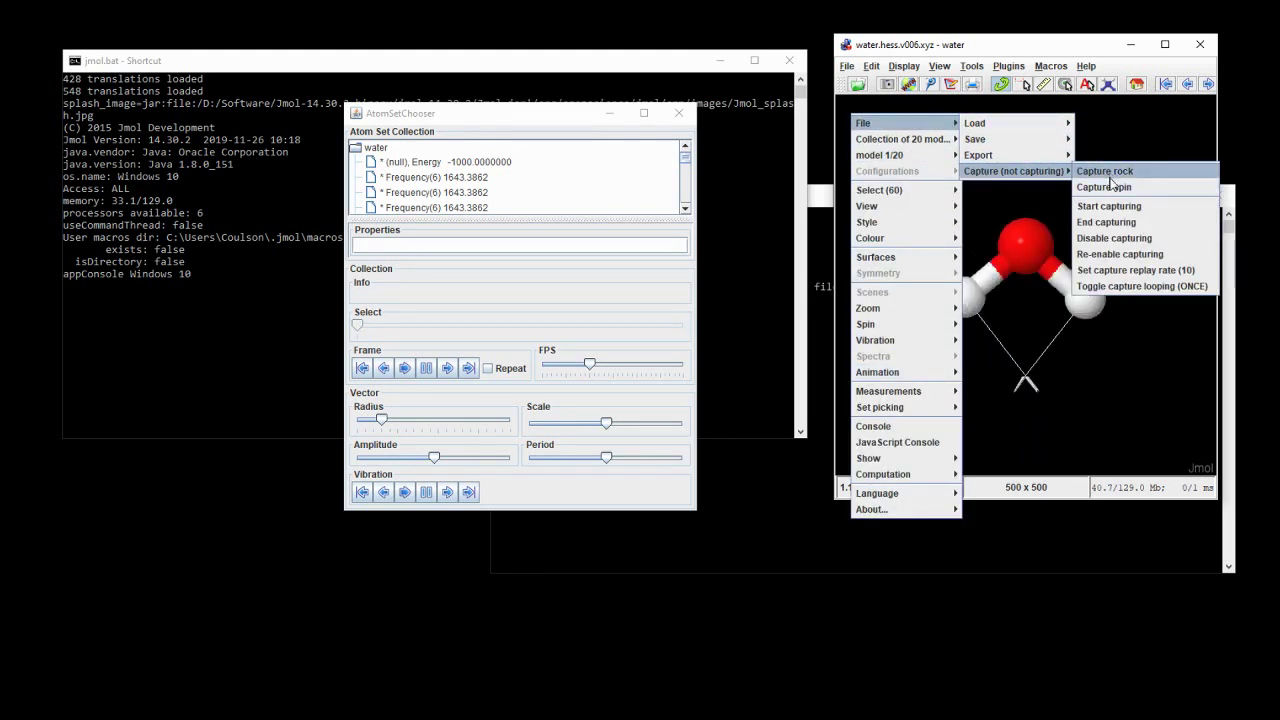
pyautogui.click(1110, 207)
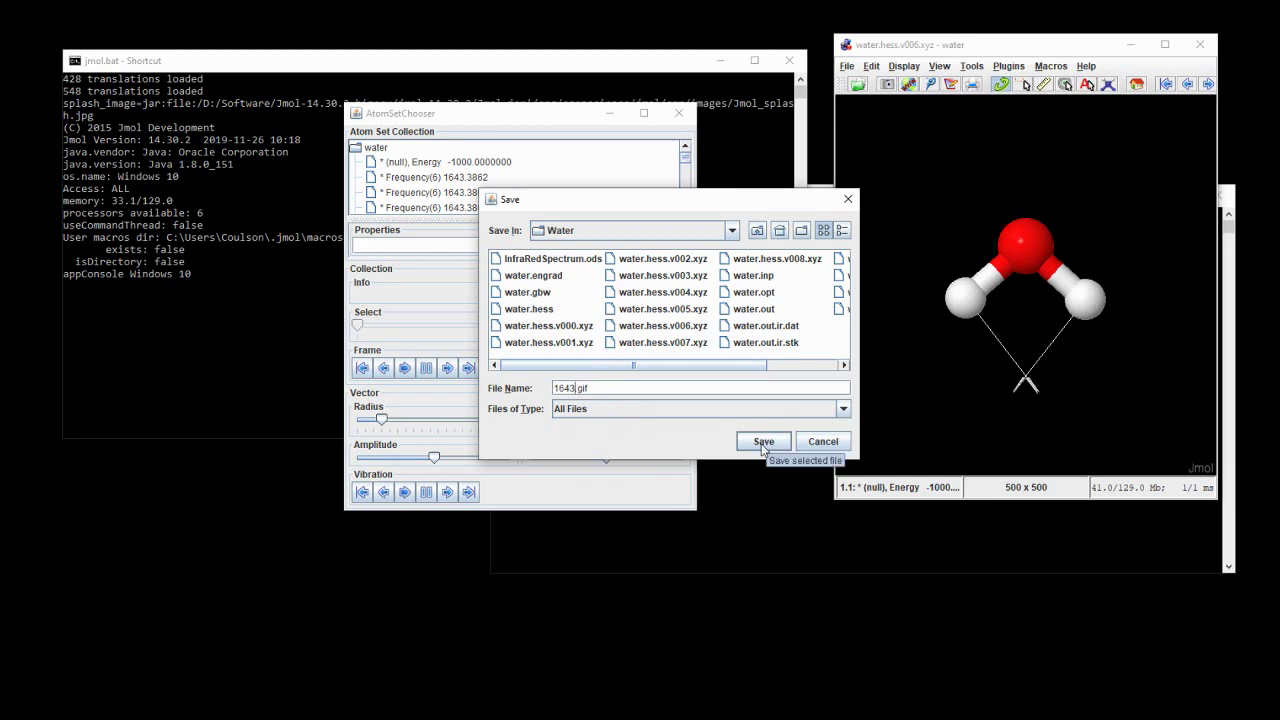
pyautogui.click(763, 441)
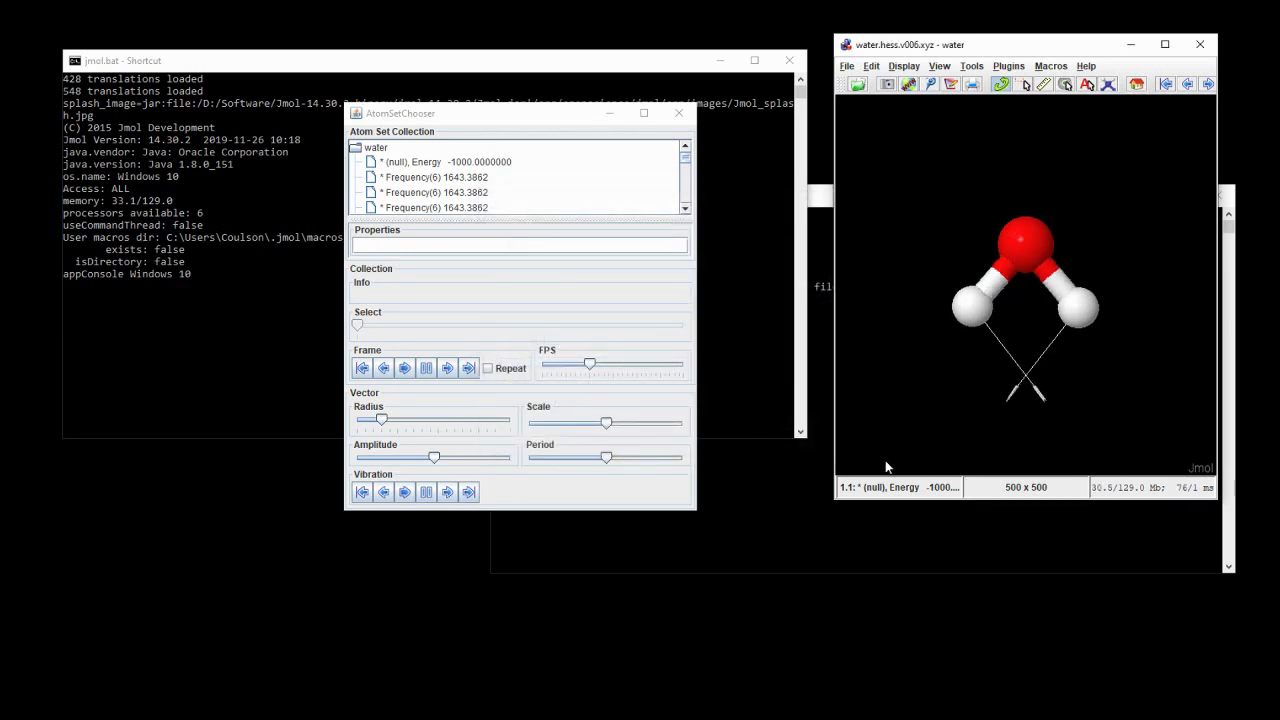
# End the running capture of the vibration so that the GIF is saved.
pyautogui.moveTo(886, 466); pyautogui.dragTo(995, 425)
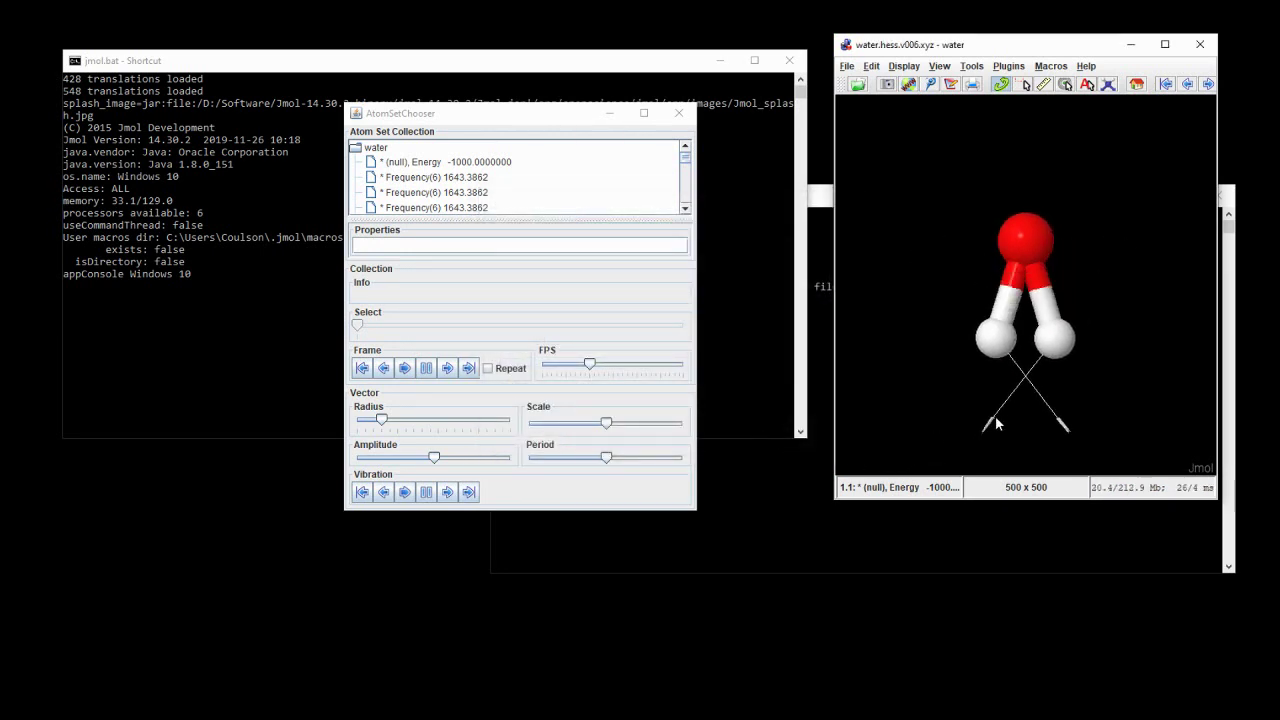
pyautogui.rightClick(857, 120)
pyautogui.moveTo(882, 131)
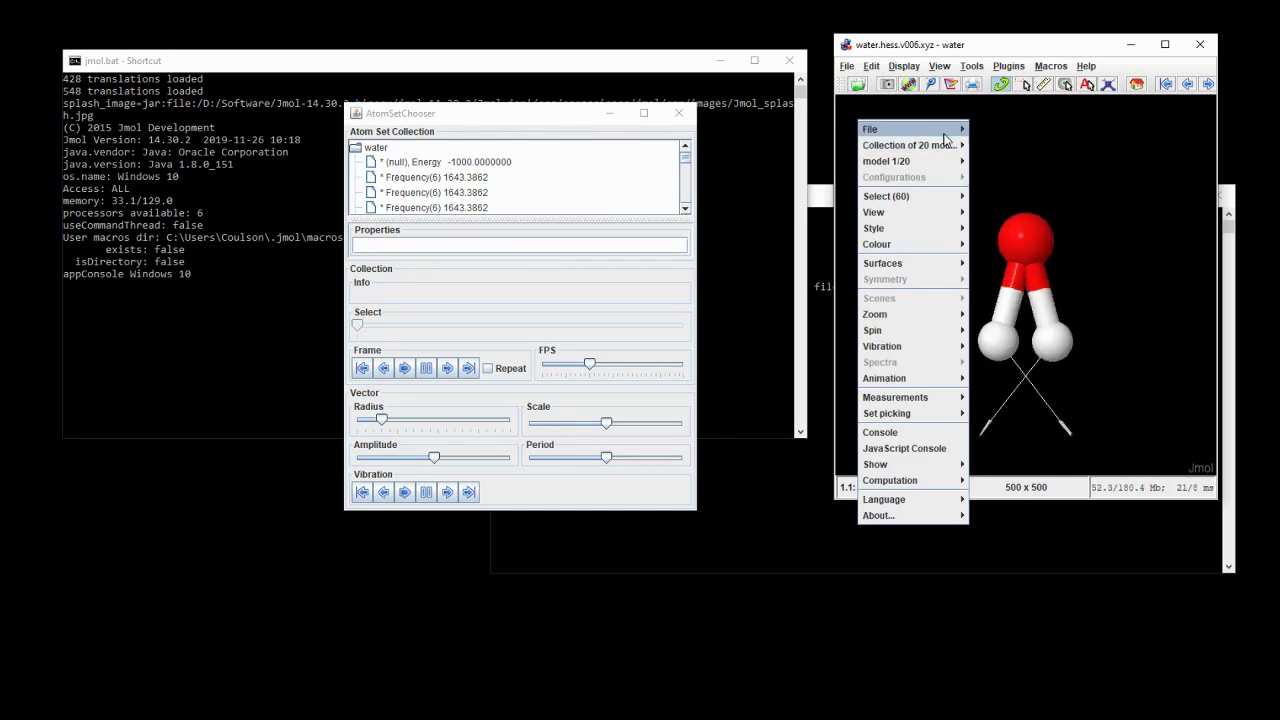
pyautogui.moveTo(1030, 178)
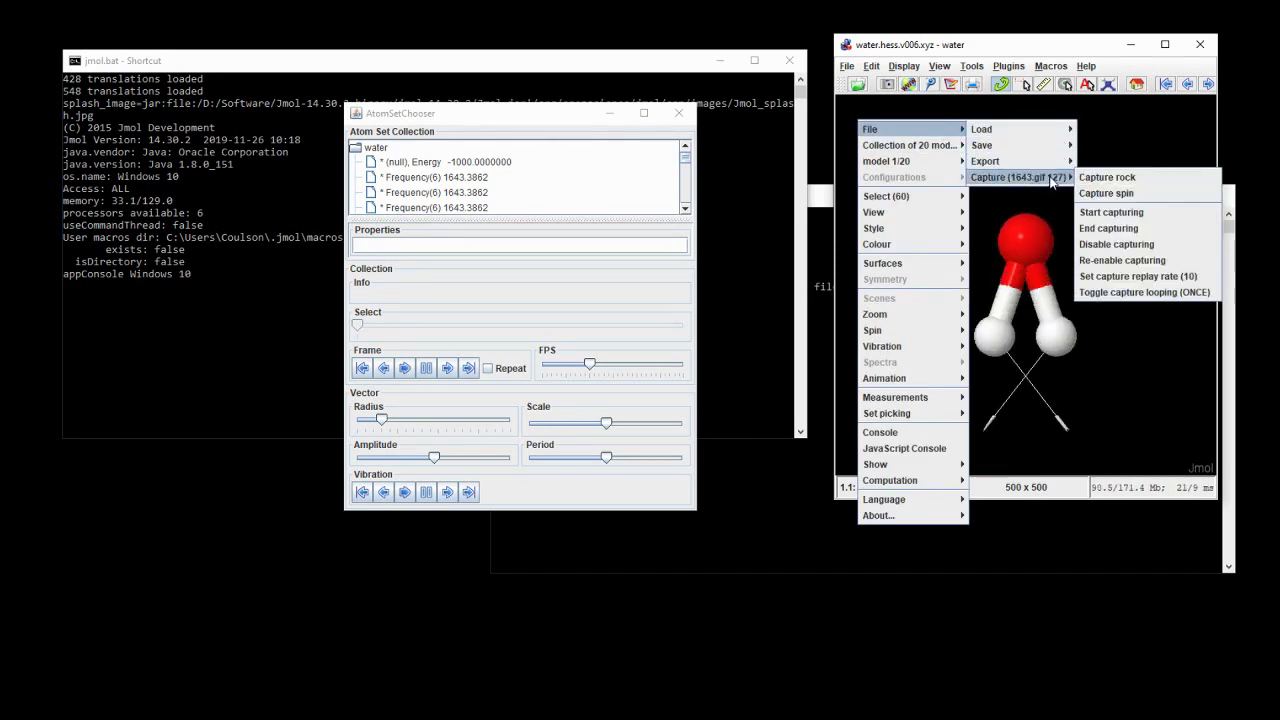
pyautogui.click(1140, 229)
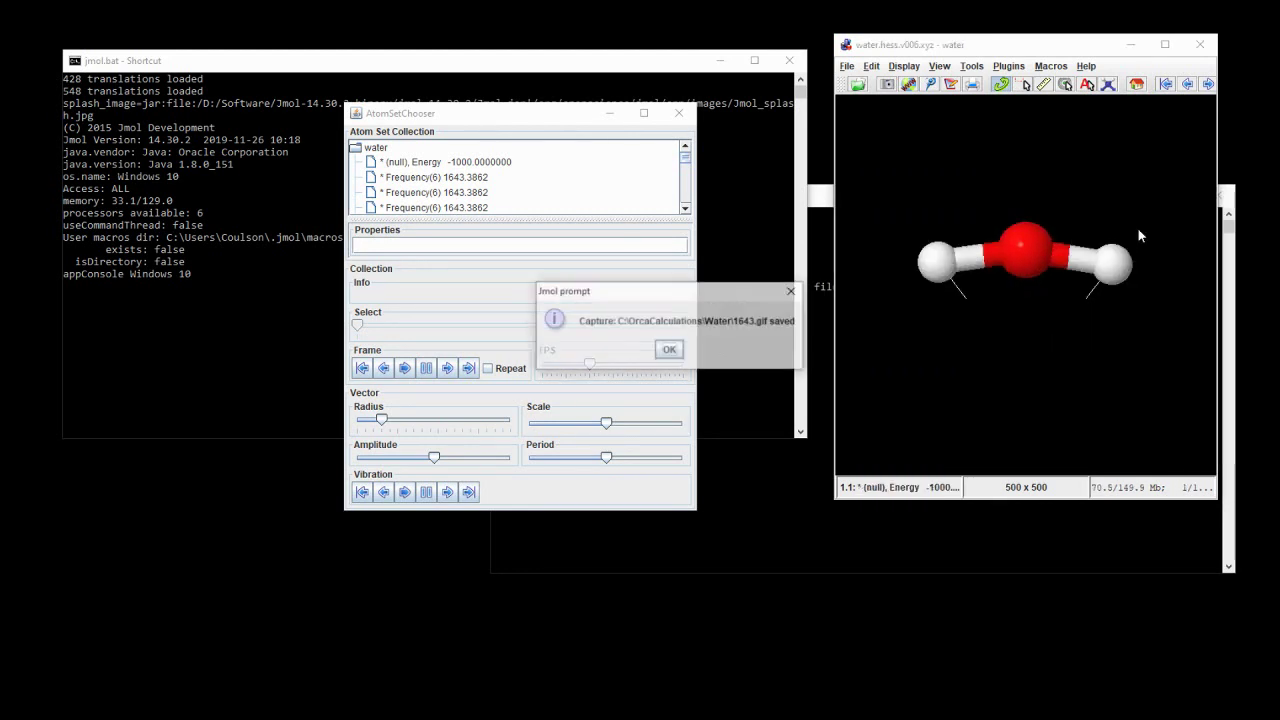
# Dismiss the save notice, view the recorded animation 1643.gif from the Water folder, and close the image viewer.
pyautogui.click(667, 350)
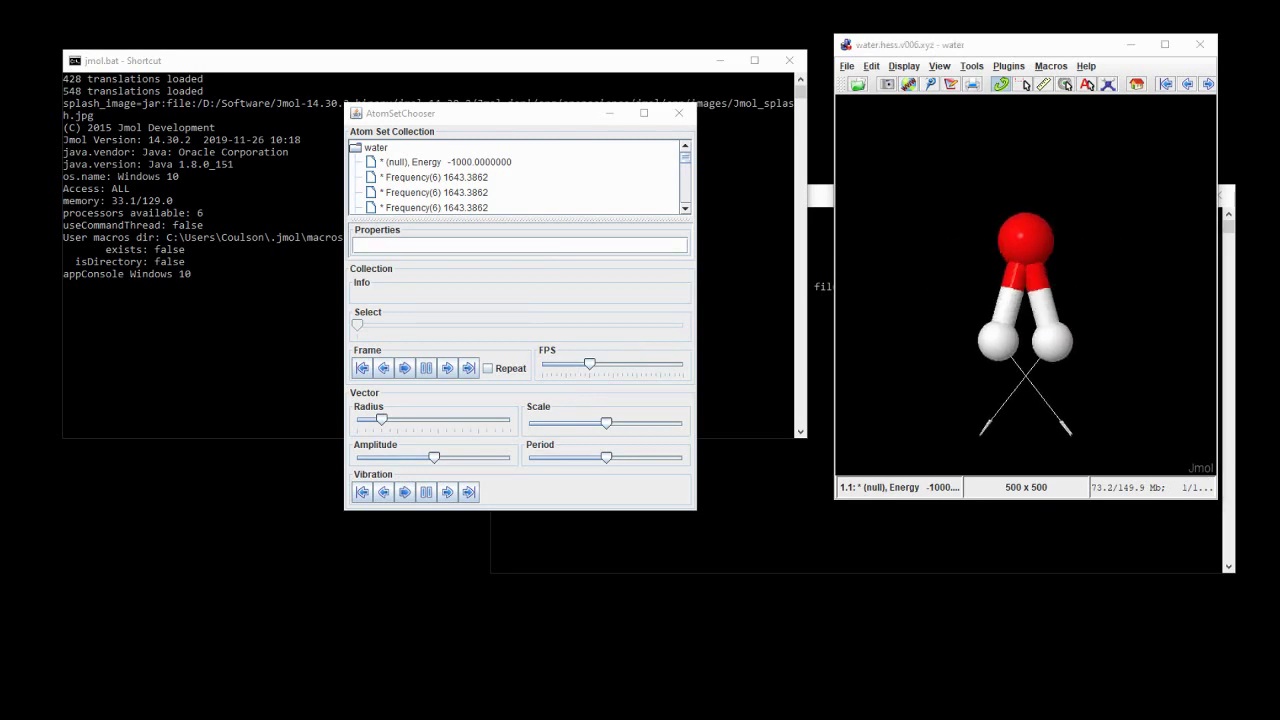
pyautogui.click(303, 692)
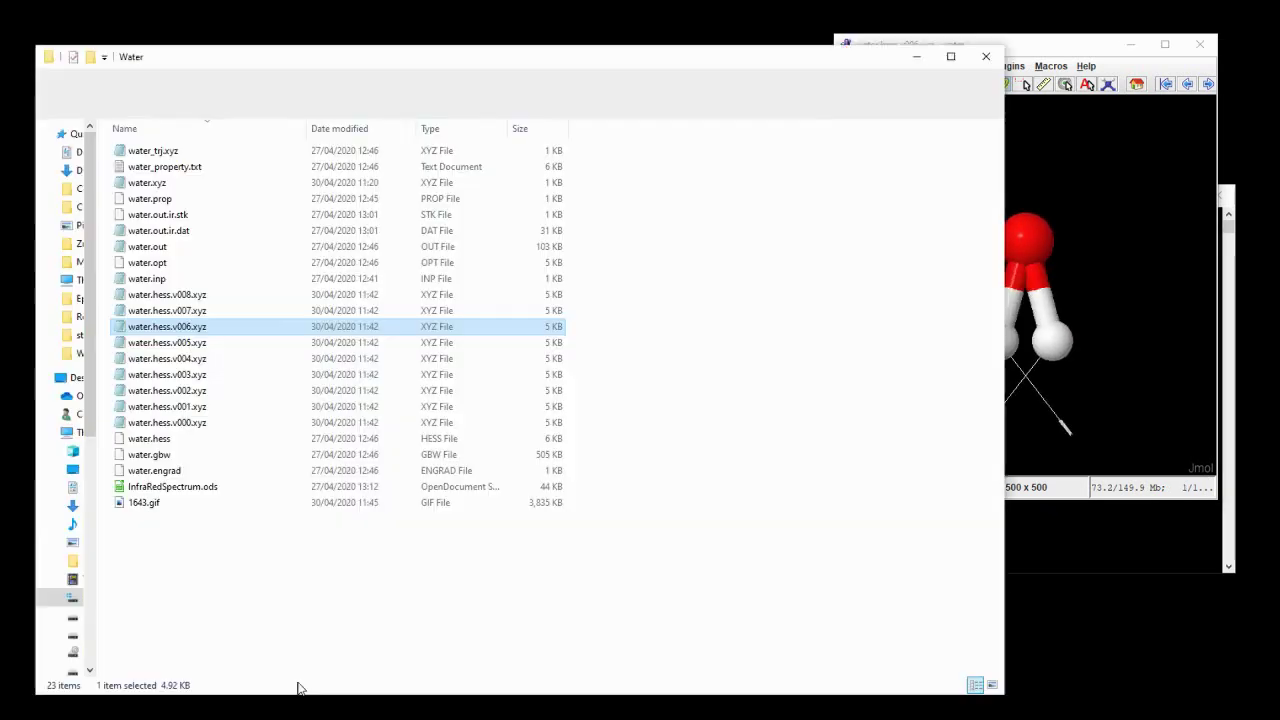
pyautogui.click(170, 505)
pyautogui.doubleClick(170, 505)
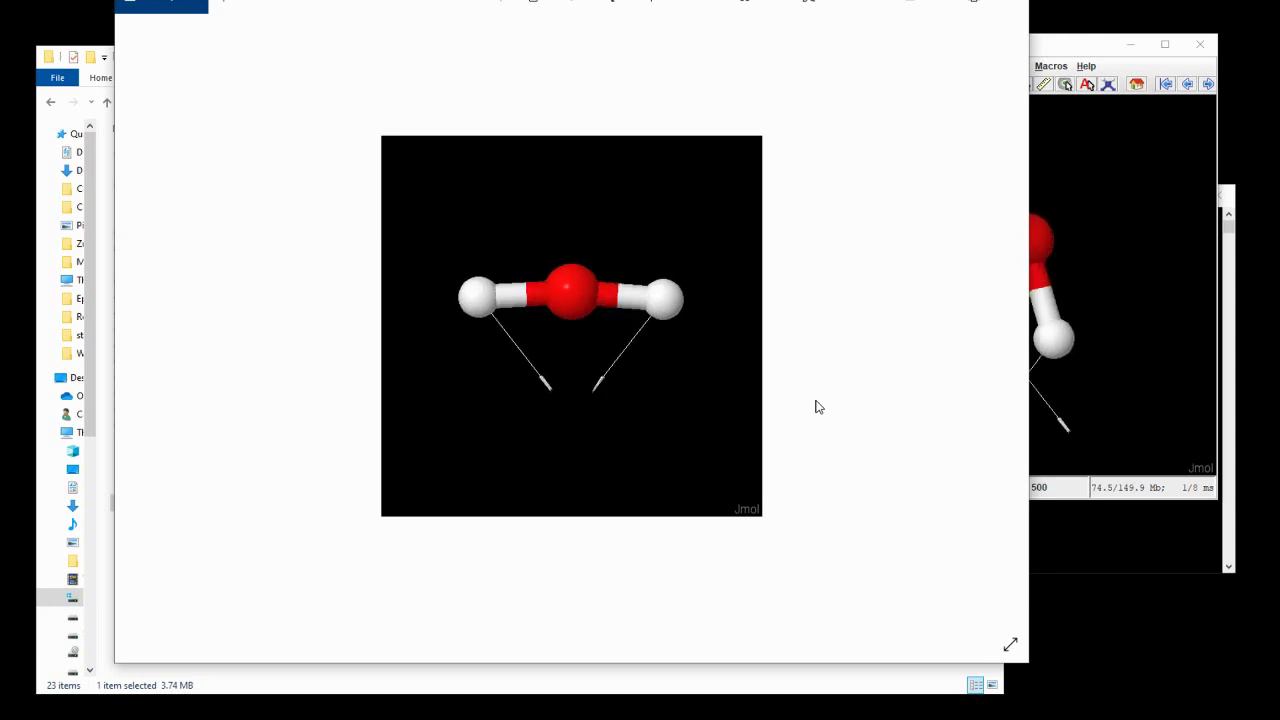
pyautogui.hotkey('alt', 'F4')
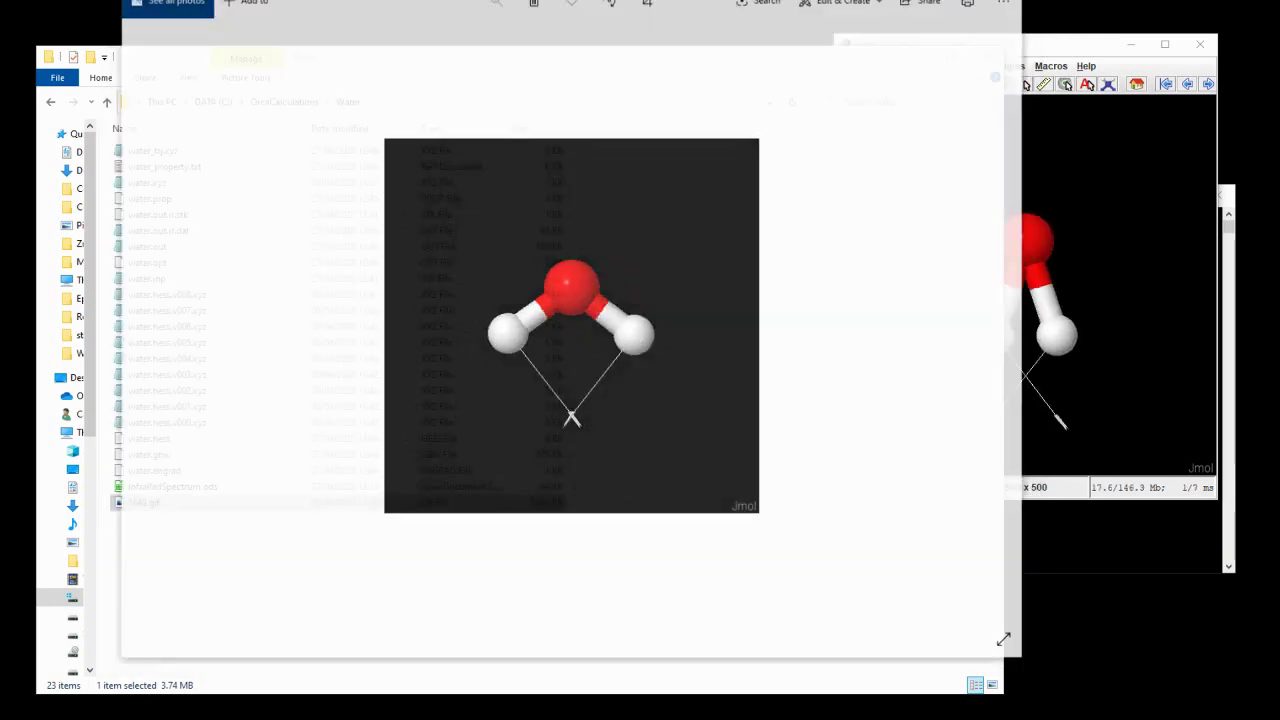
pyautogui.press('super+Down')
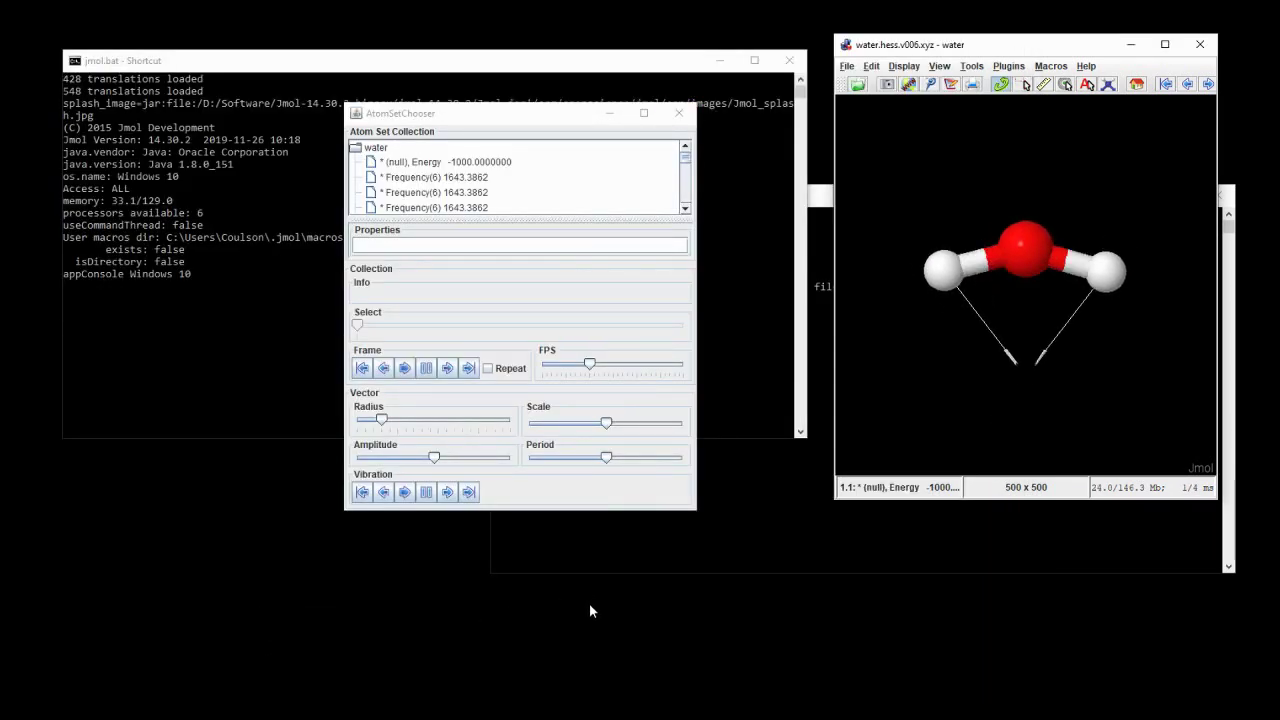
# Stop the running vibration and replace the current Jmol model with water.hess.v007.xyz from the Water folder.
pyautogui.click(424, 498)
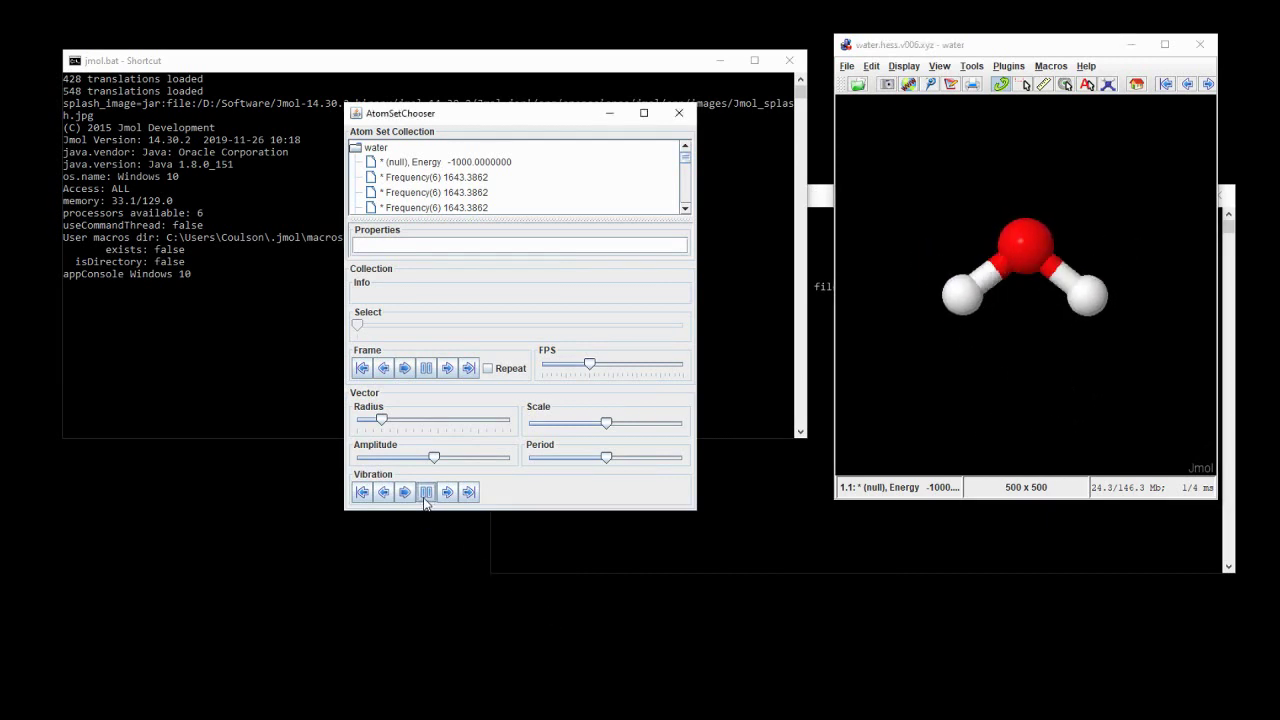
pyautogui.click(675, 114)
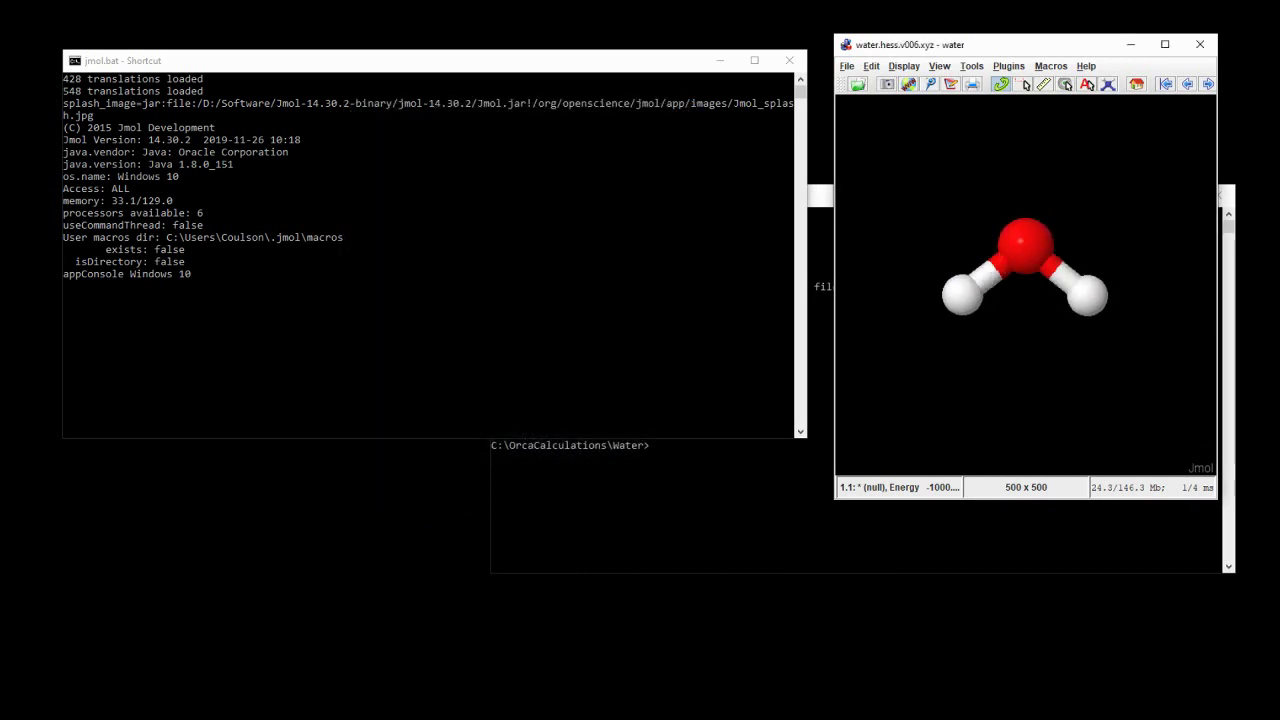
pyautogui.hotkey('alt', 'Tab')
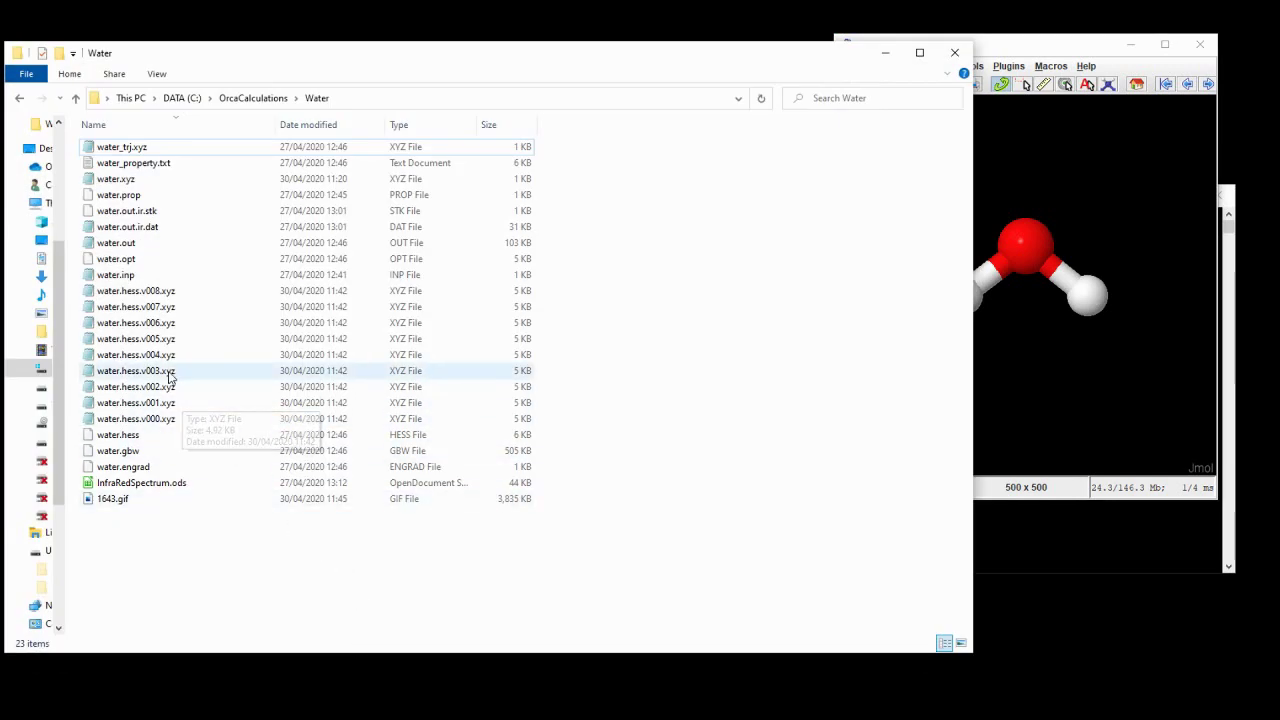
pyautogui.click(140, 307)
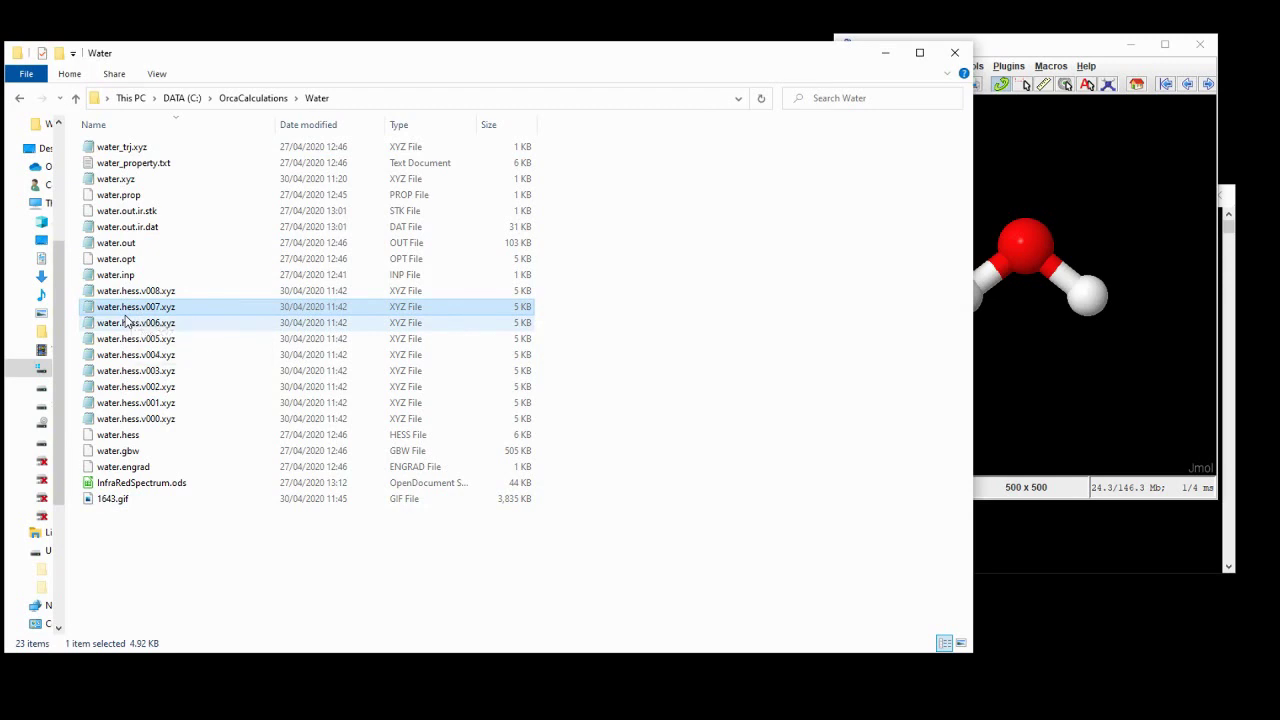
pyautogui.moveTo(133, 315); pyautogui.dragTo(1140, 342)
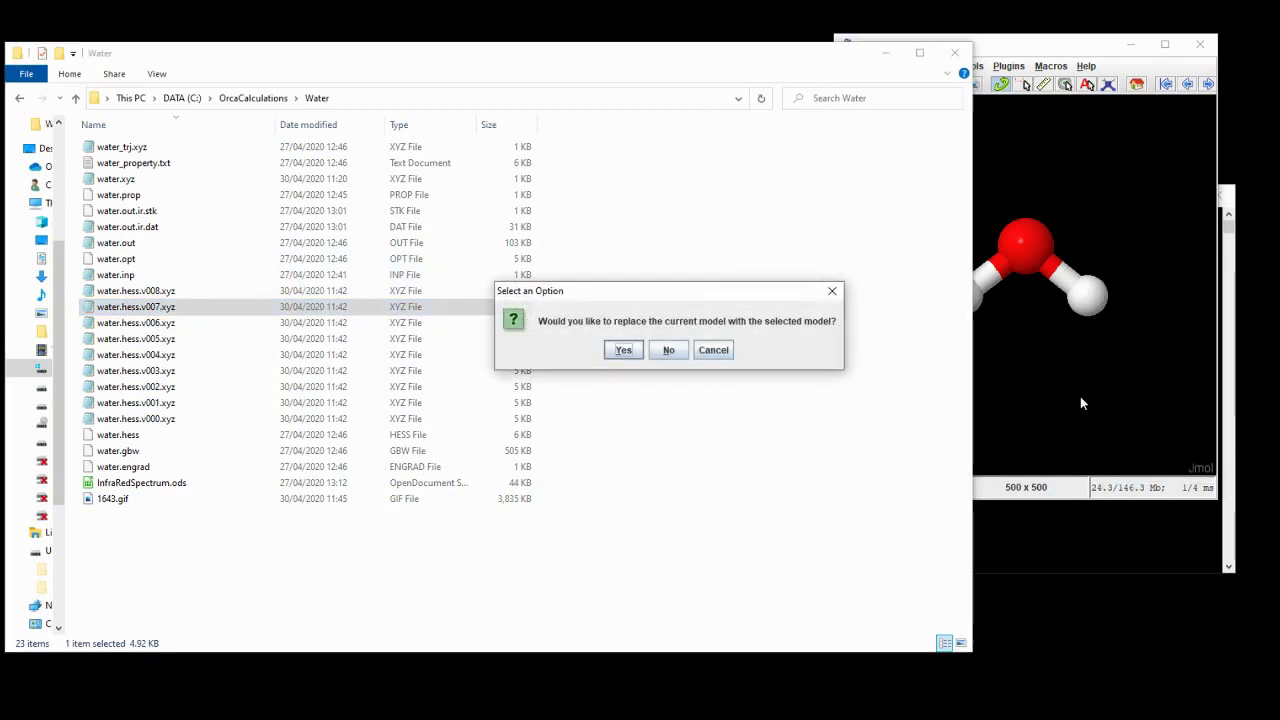
pyautogui.click(622, 350)
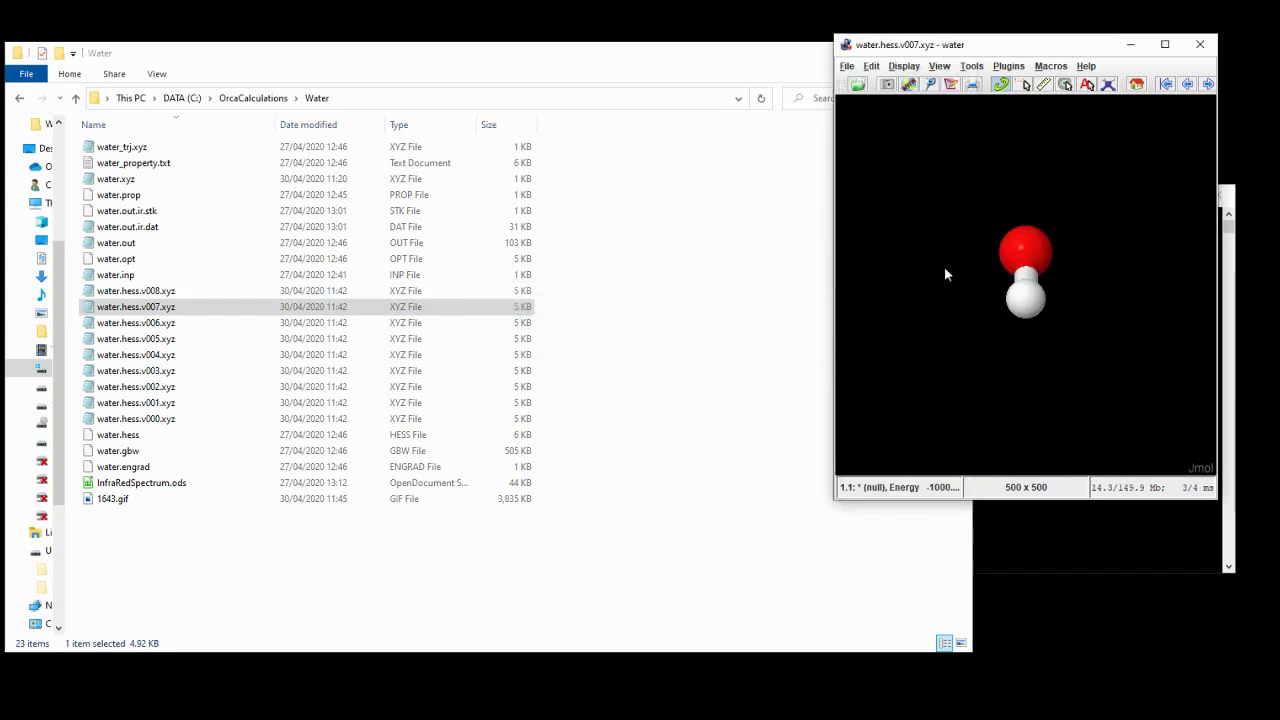
# Turn the newly loaded molecule so both hydrogen atoms show, and play its 3867.5876 vibration from the AtomSetChooser.
pyautogui.moveTo(1074, 397); pyautogui.dragTo(938, 374)
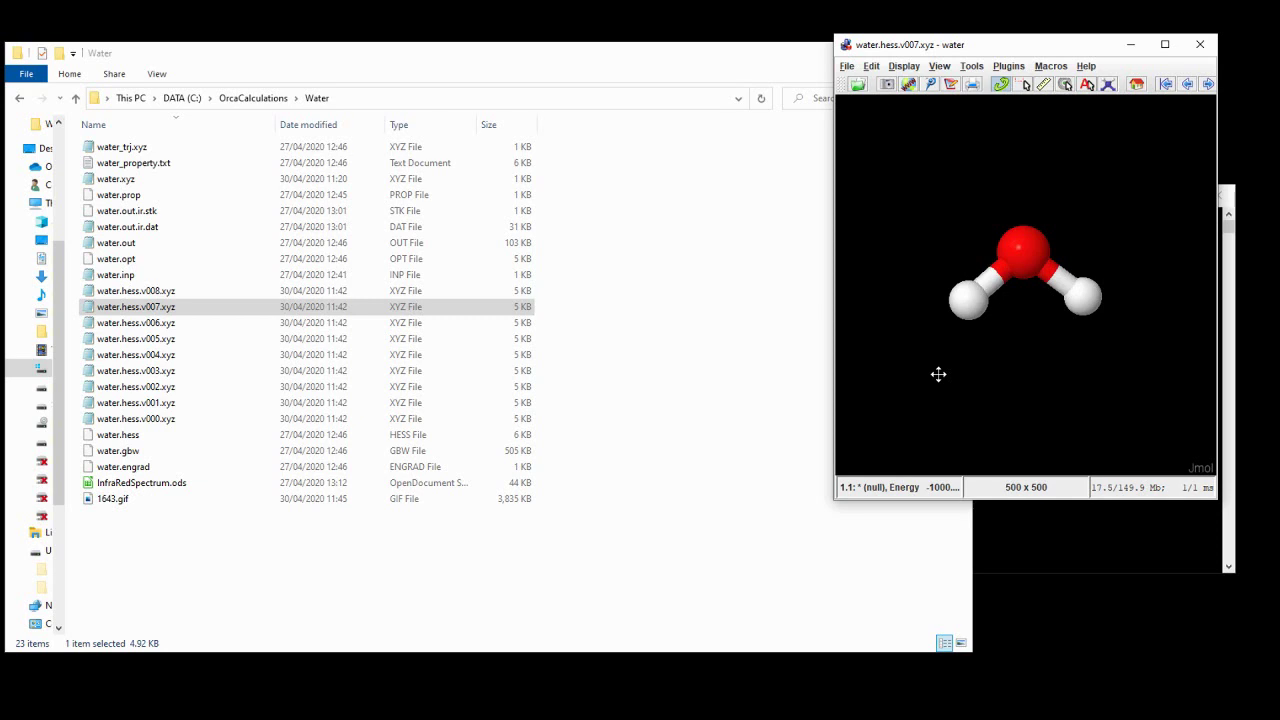
pyautogui.click(972, 66)
pyautogui.click(1015, 162)
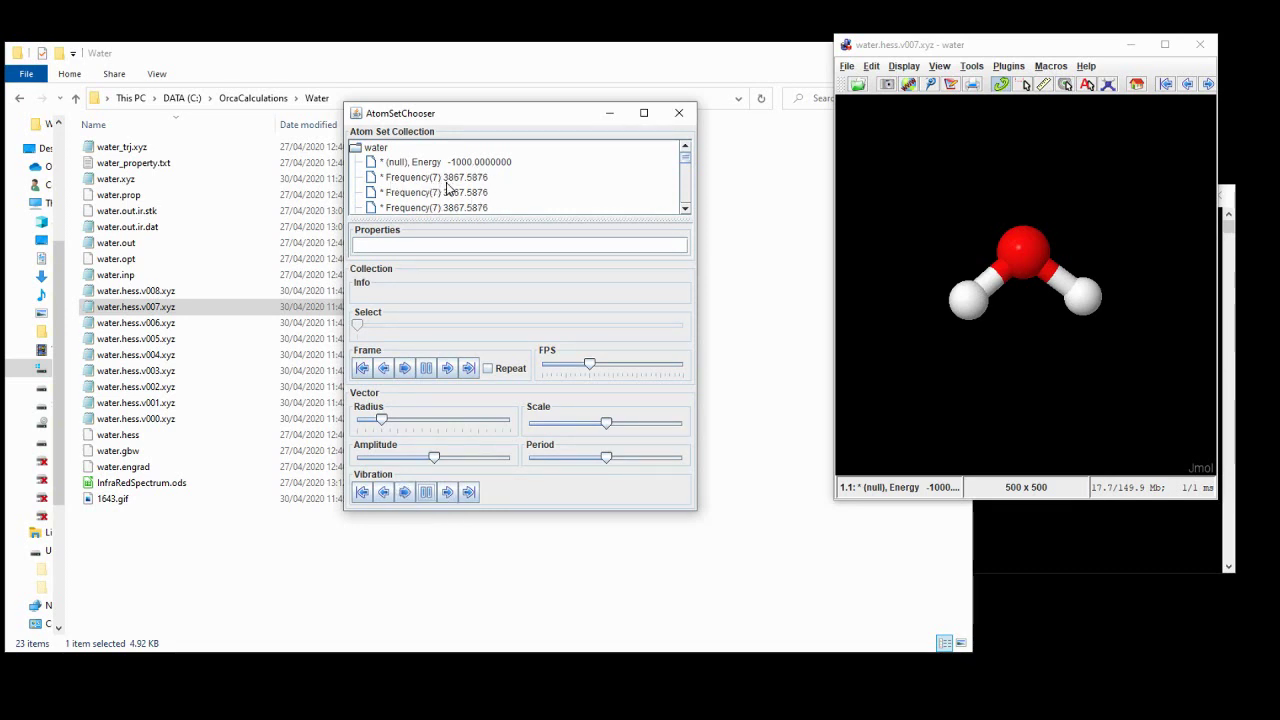
pyautogui.click(405, 493)
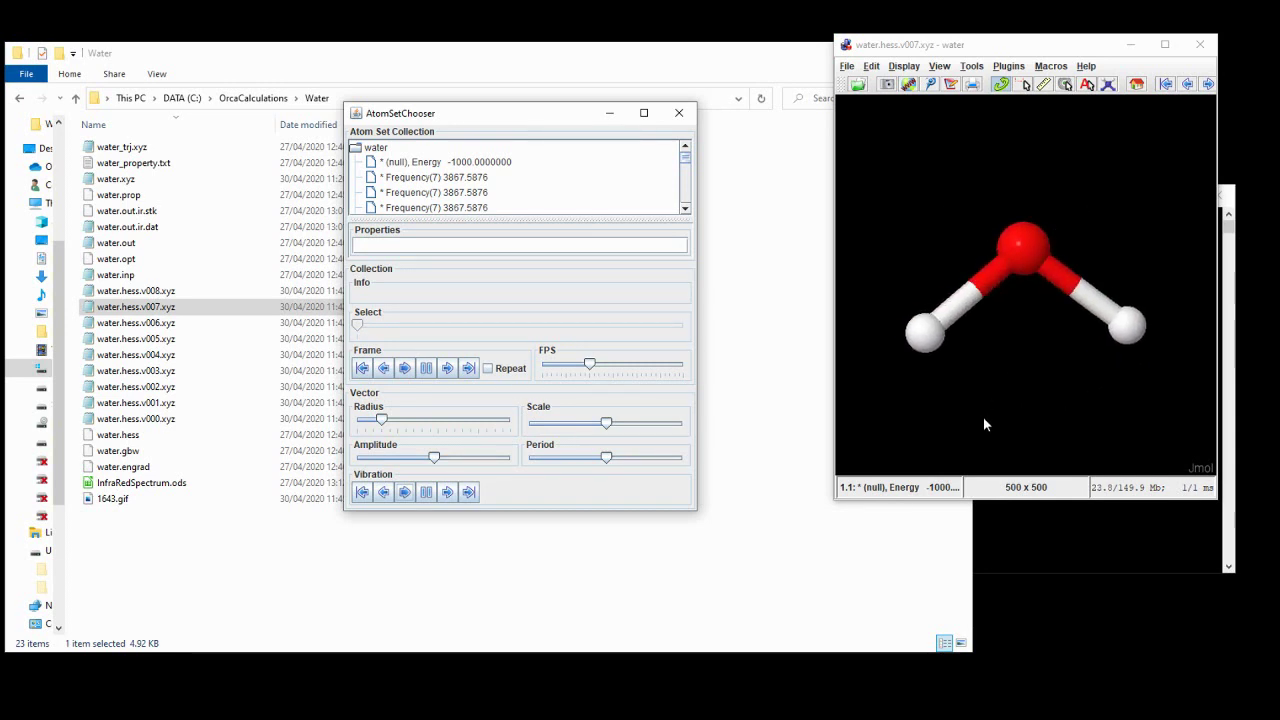
# Start capturing the playing vibration to a file named 3867.gif in the Water folder.
pyautogui.rightClick(973, 350)
pyautogui.moveTo(1024, 358)
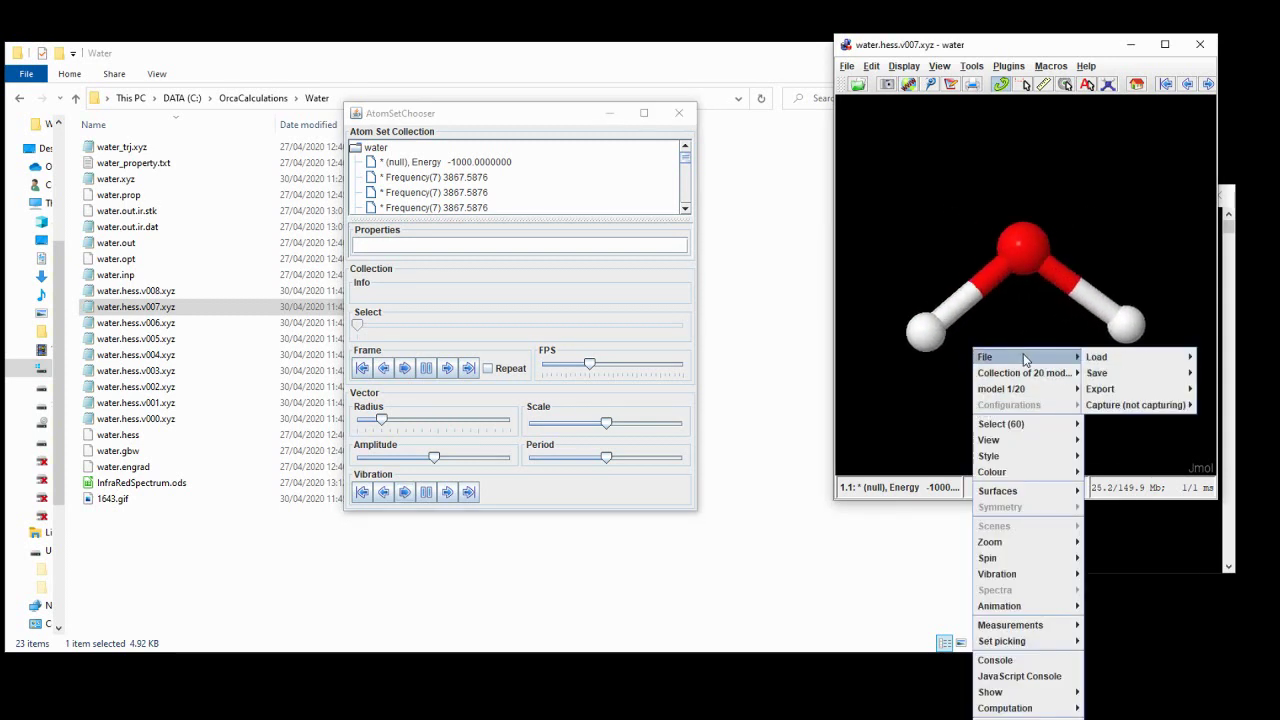
pyautogui.moveTo(1130, 405)
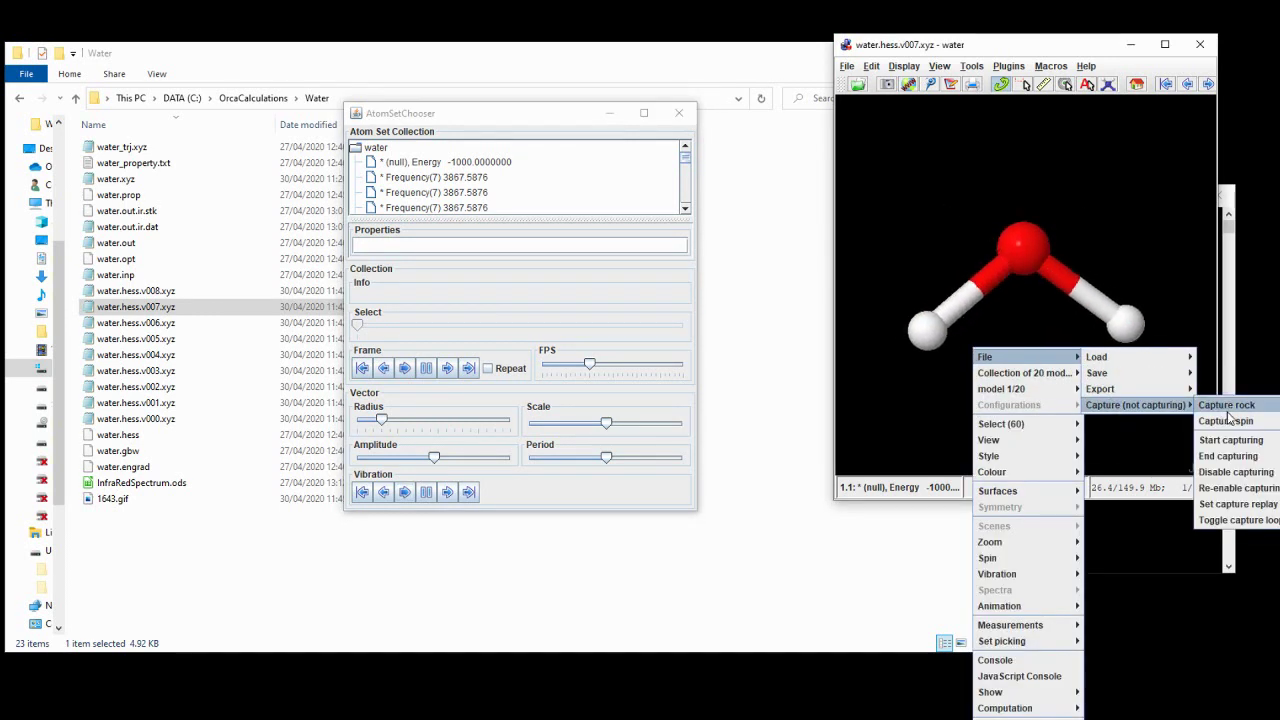
pyautogui.click(1210, 440)
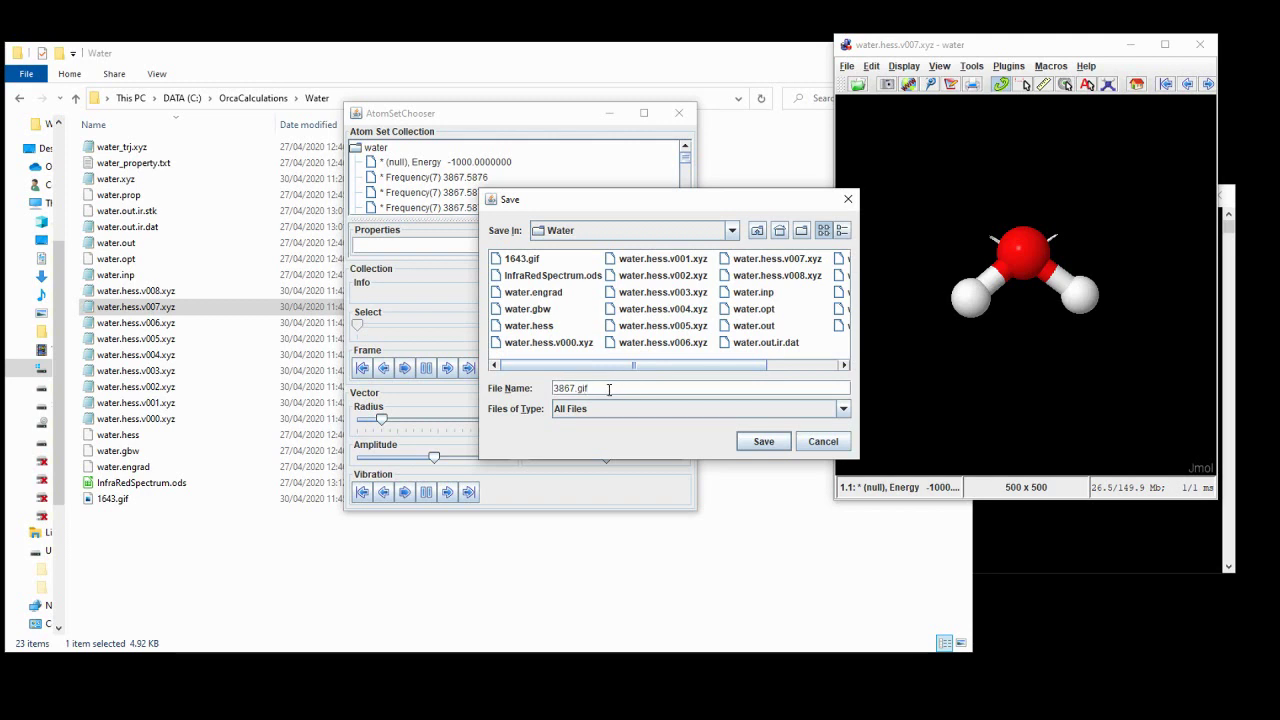
pyautogui.click(763, 442)
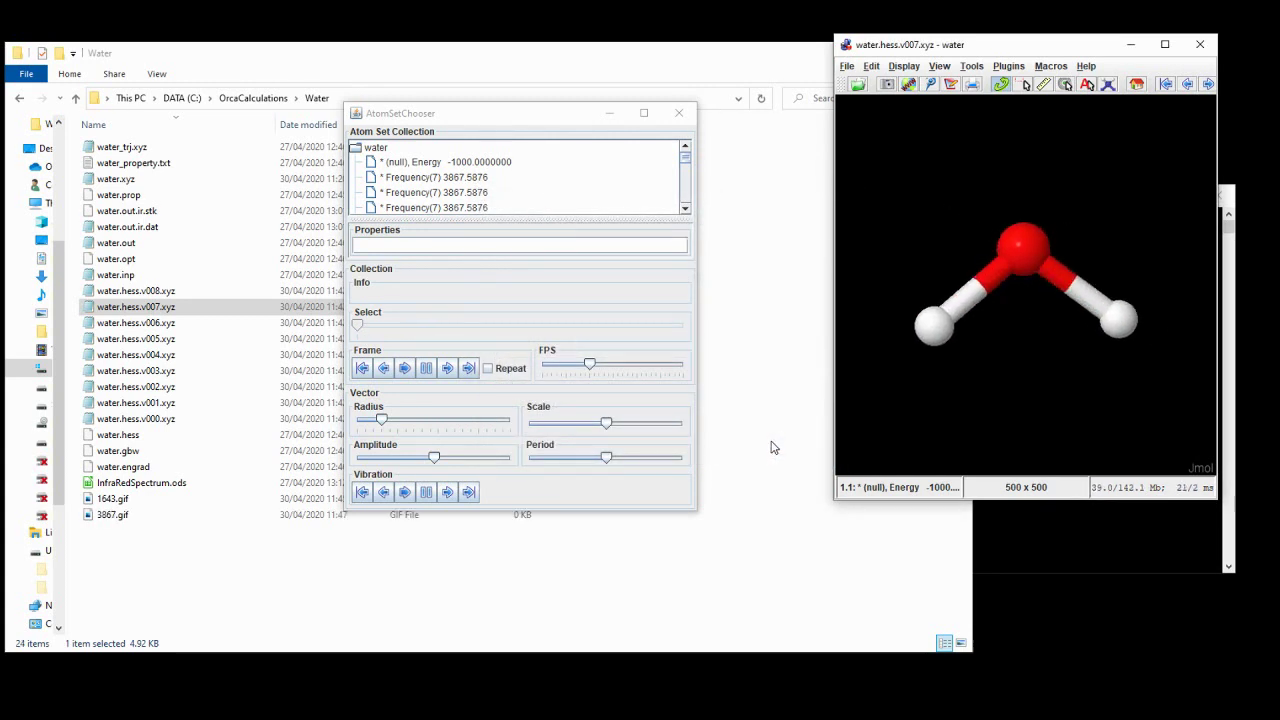
# End the 3867.gif capture so that the animation is saved, and dismiss the save notice.
pyautogui.rightClick(906, 377)
pyautogui.moveTo(960, 365)
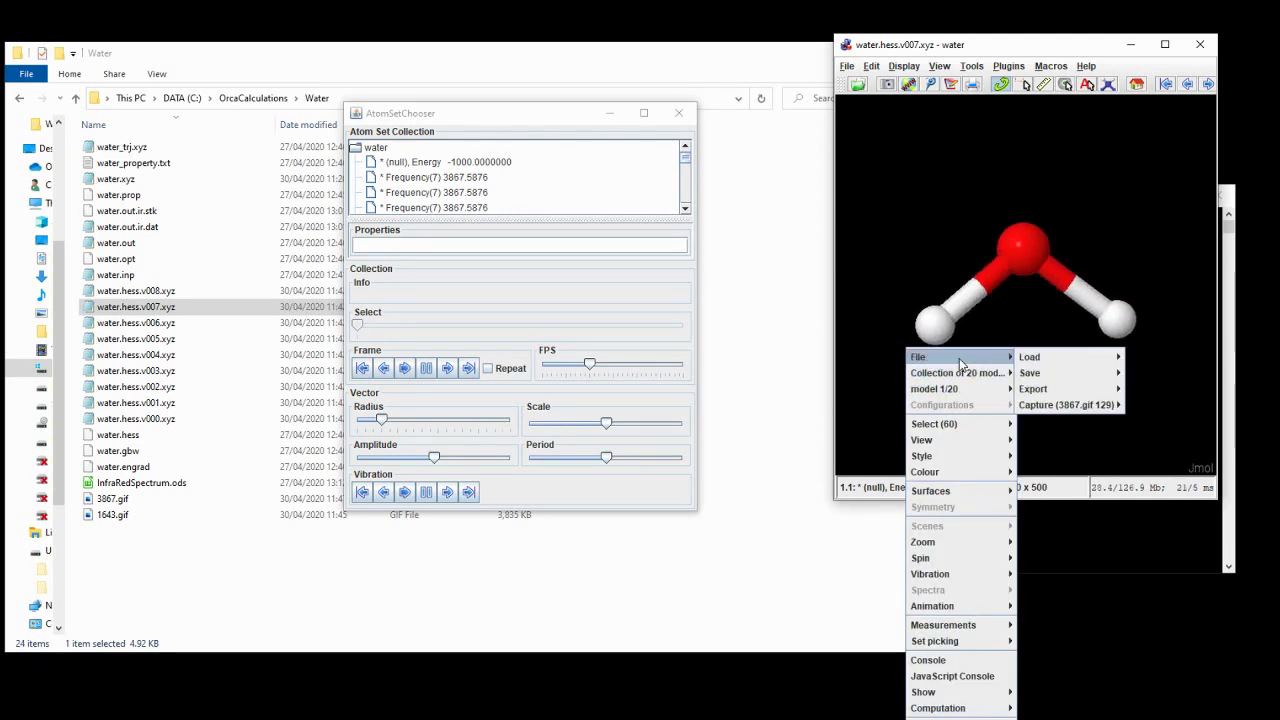
pyautogui.moveTo(1083, 407)
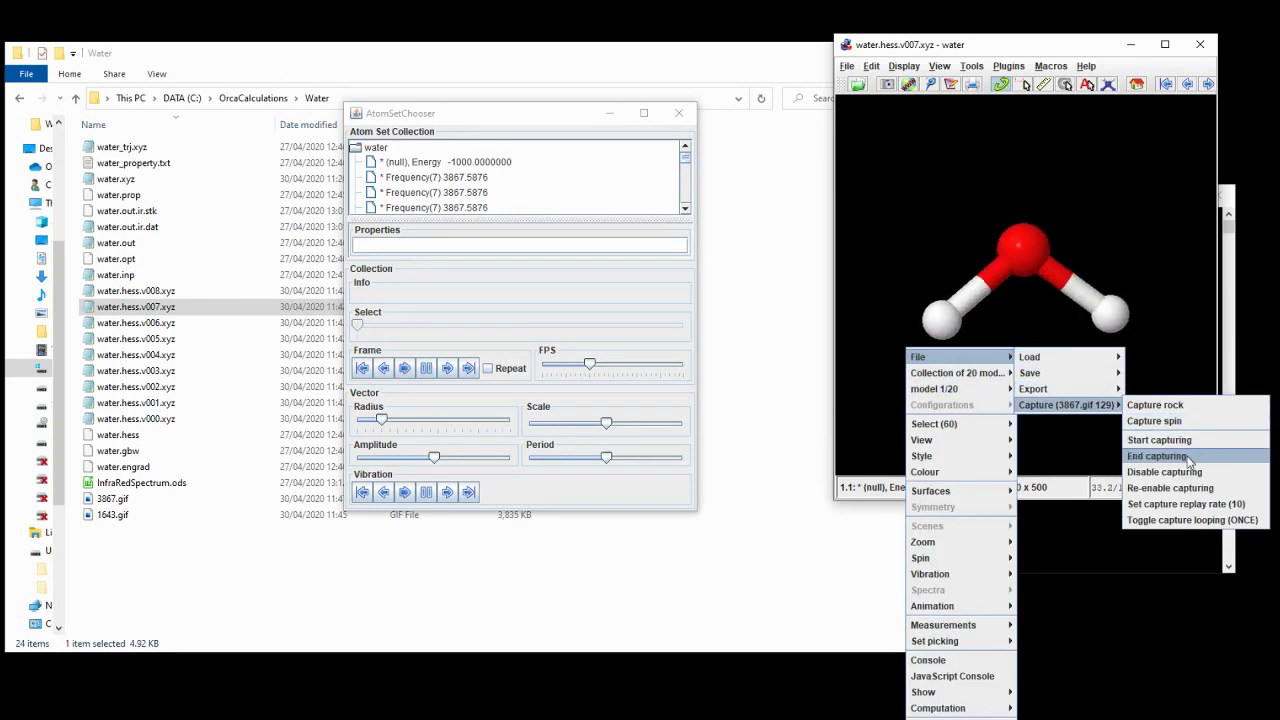
pyautogui.click(1182, 456)
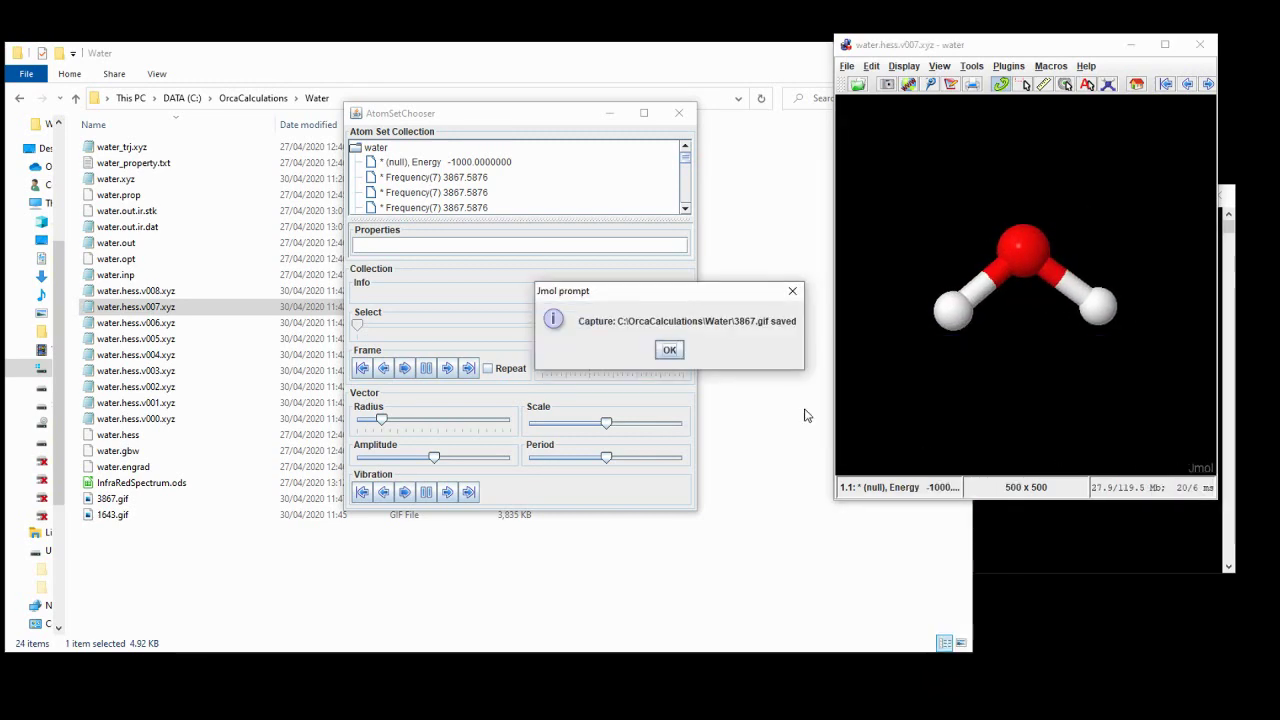
pyautogui.click(670, 351)
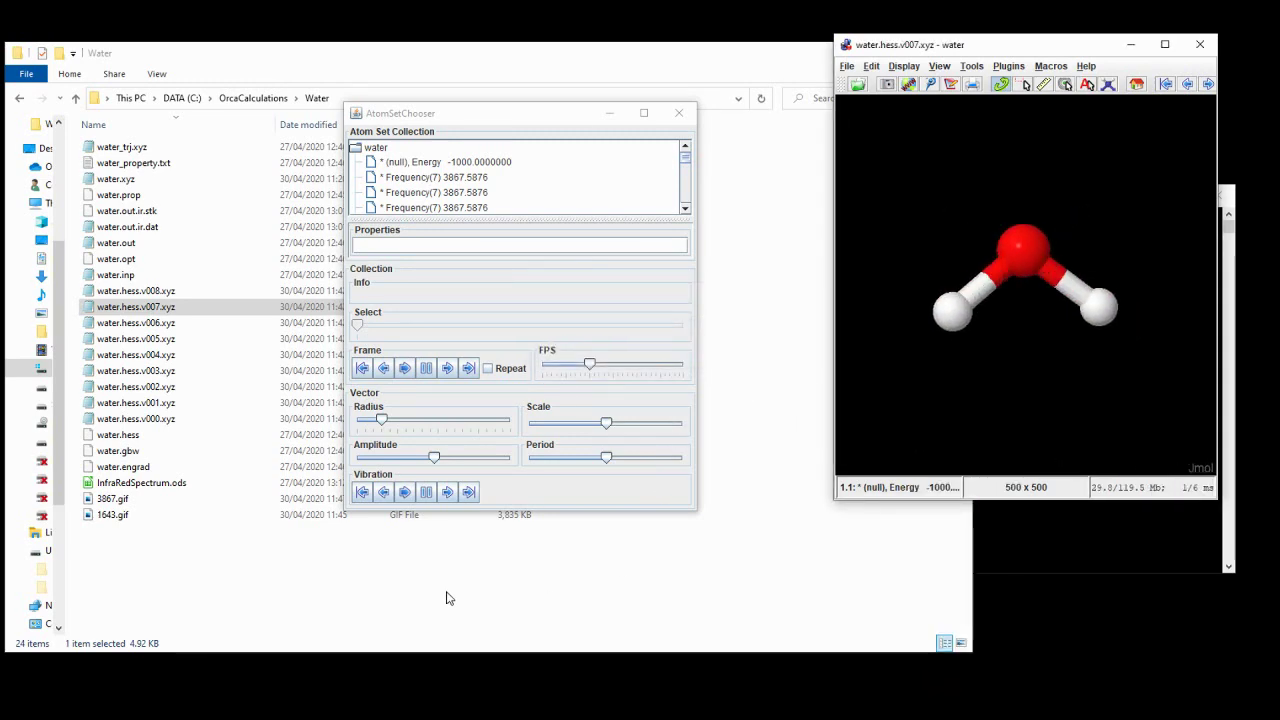
# Move the AtomSetChooser clear of the file list, and replace the current Jmol model with water.hess.v008.xyz.
pyautogui.moveTo(485, 113); pyautogui.dragTo(499, 73)
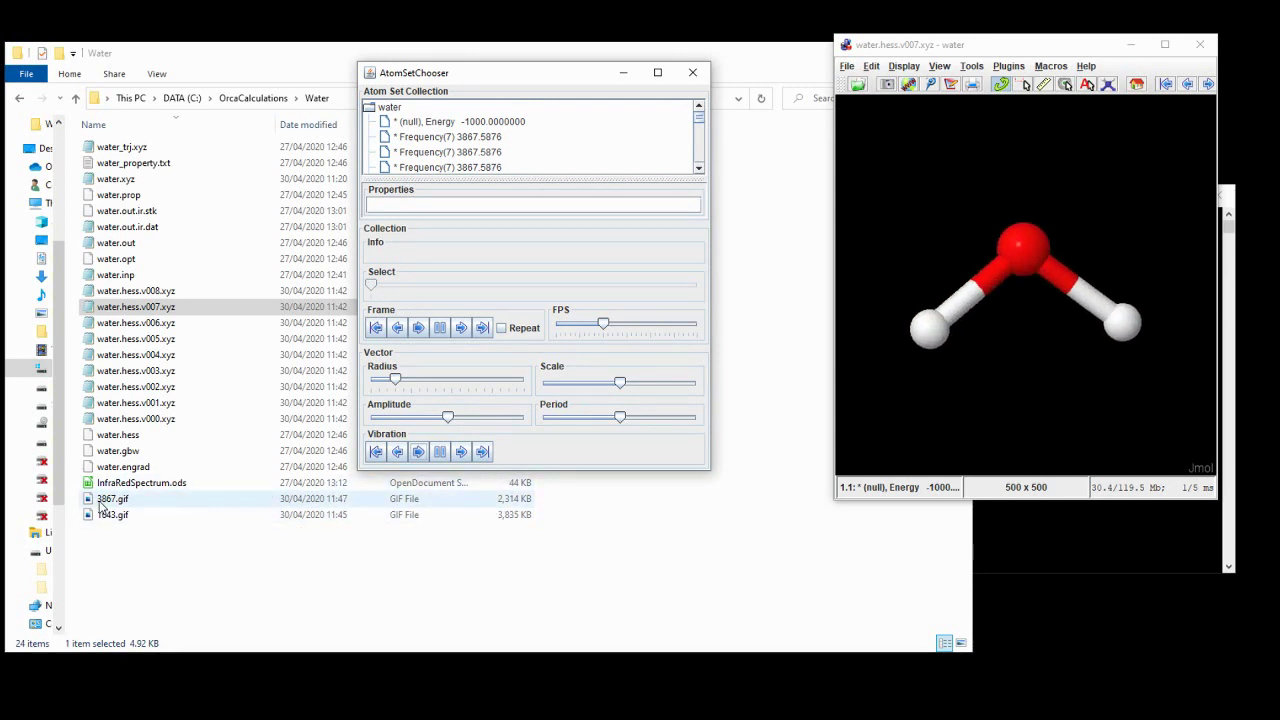
pyautogui.click(574, 578)
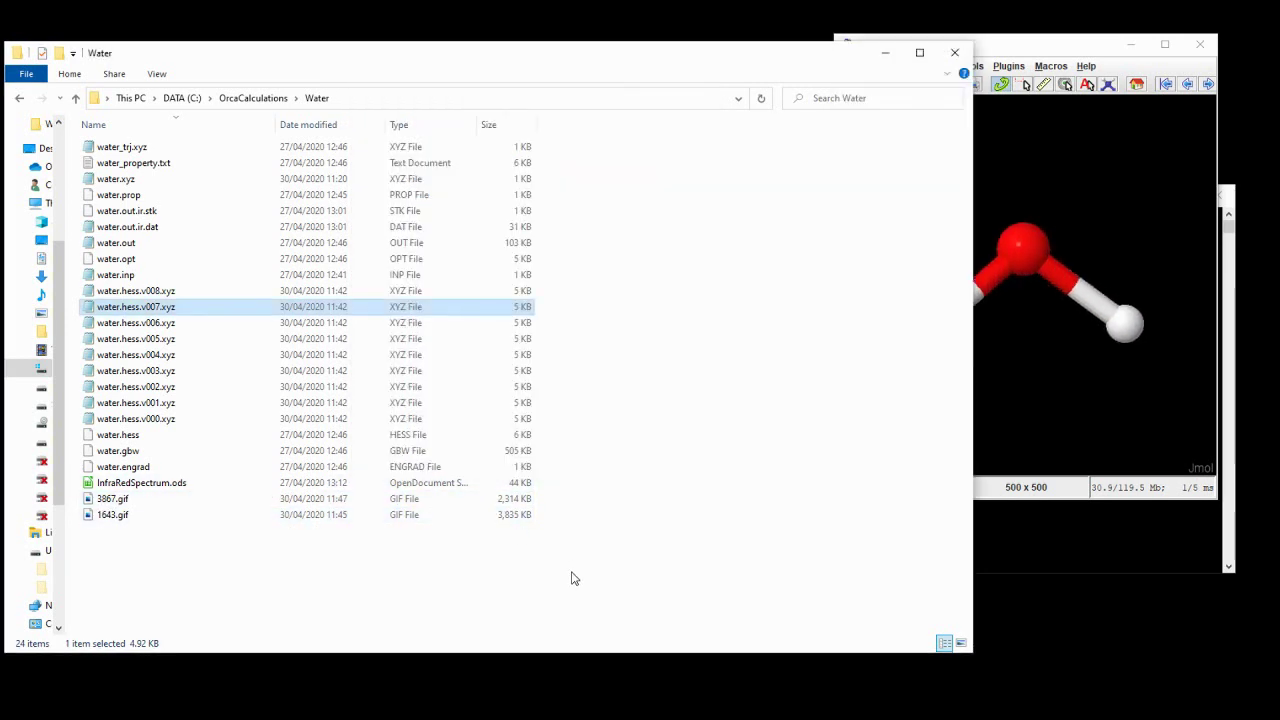
pyautogui.click(217, 290)
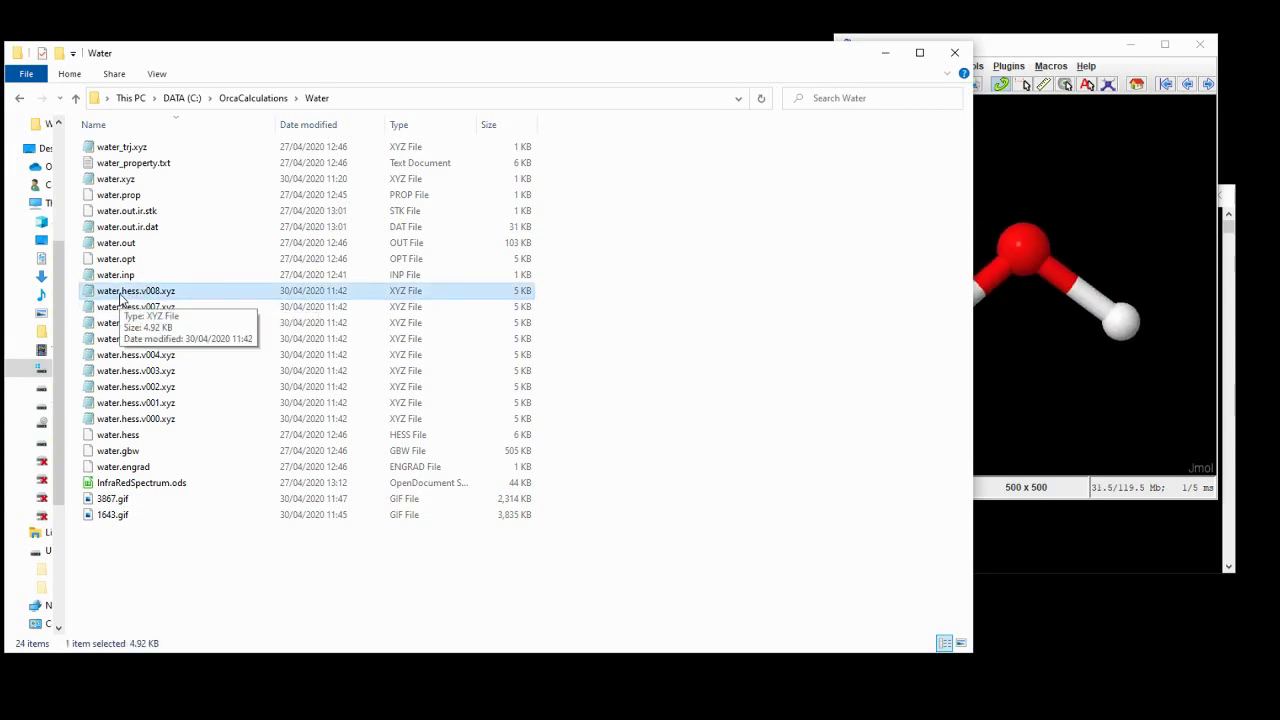
pyautogui.moveTo(125, 297); pyautogui.dragTo(1063, 257)
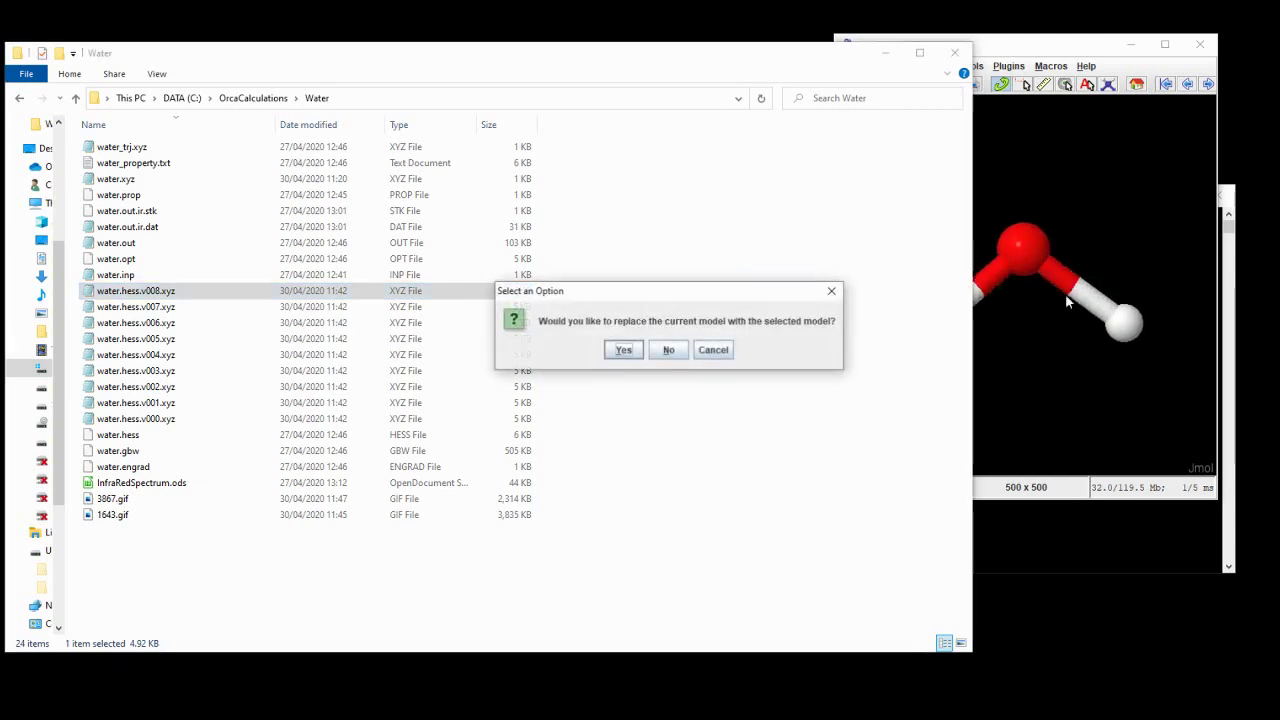
pyautogui.click(623, 351)
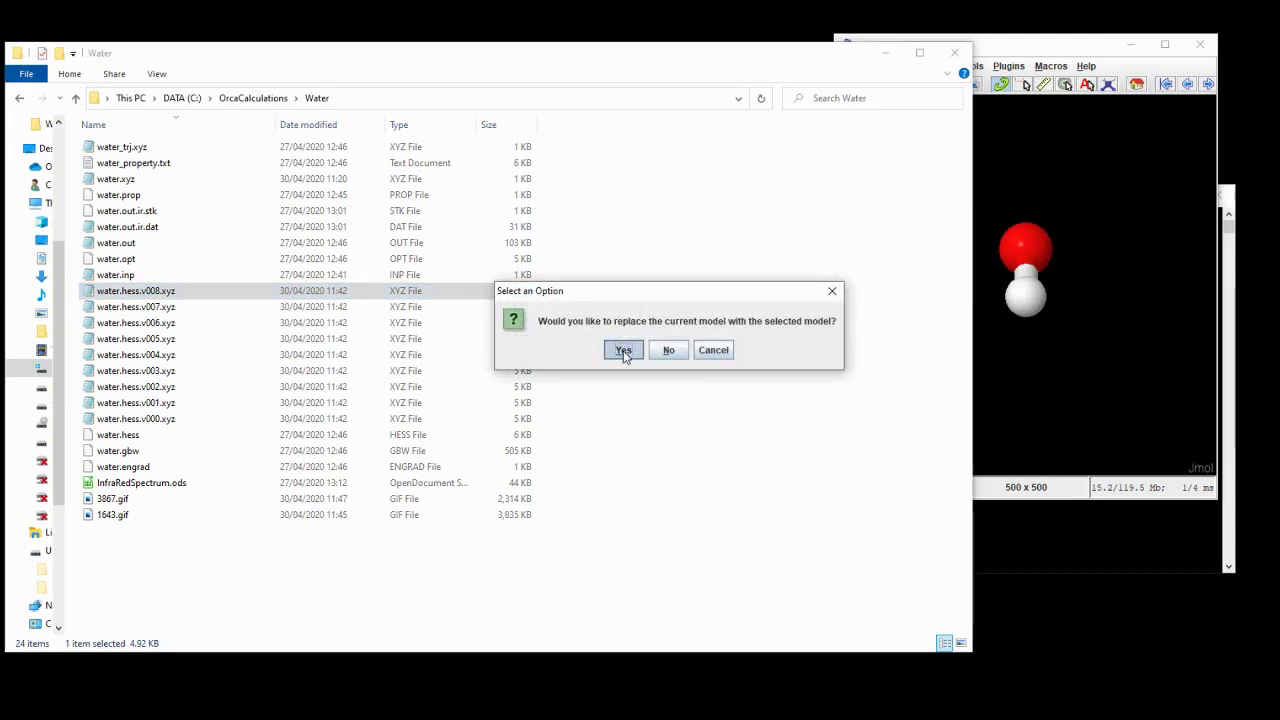
# Rotate the water.hess.v008.xyz model to show both hydrogen atoms, and play its 3967.4179 vibration from the AtomSetChooser.
pyautogui.moveTo(1063, 318); pyautogui.dragTo(901, 298)
pyautogui.click(968, 66)
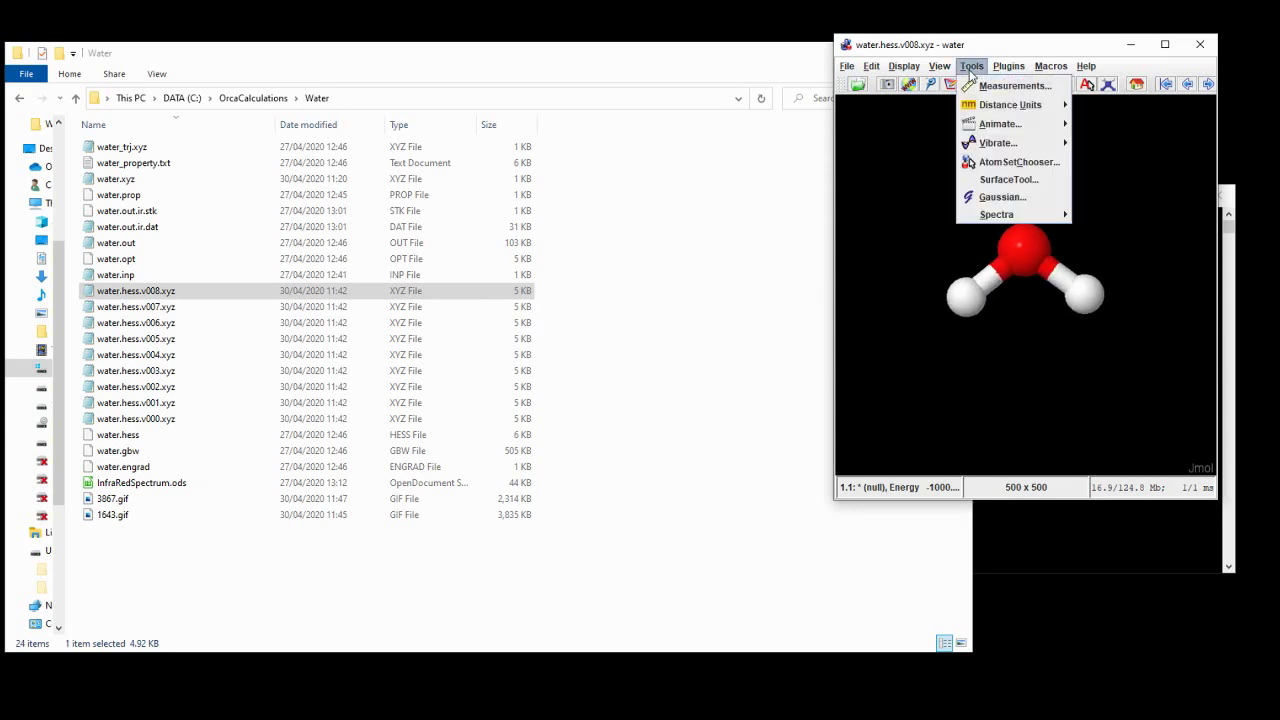
pyautogui.click(1014, 162)
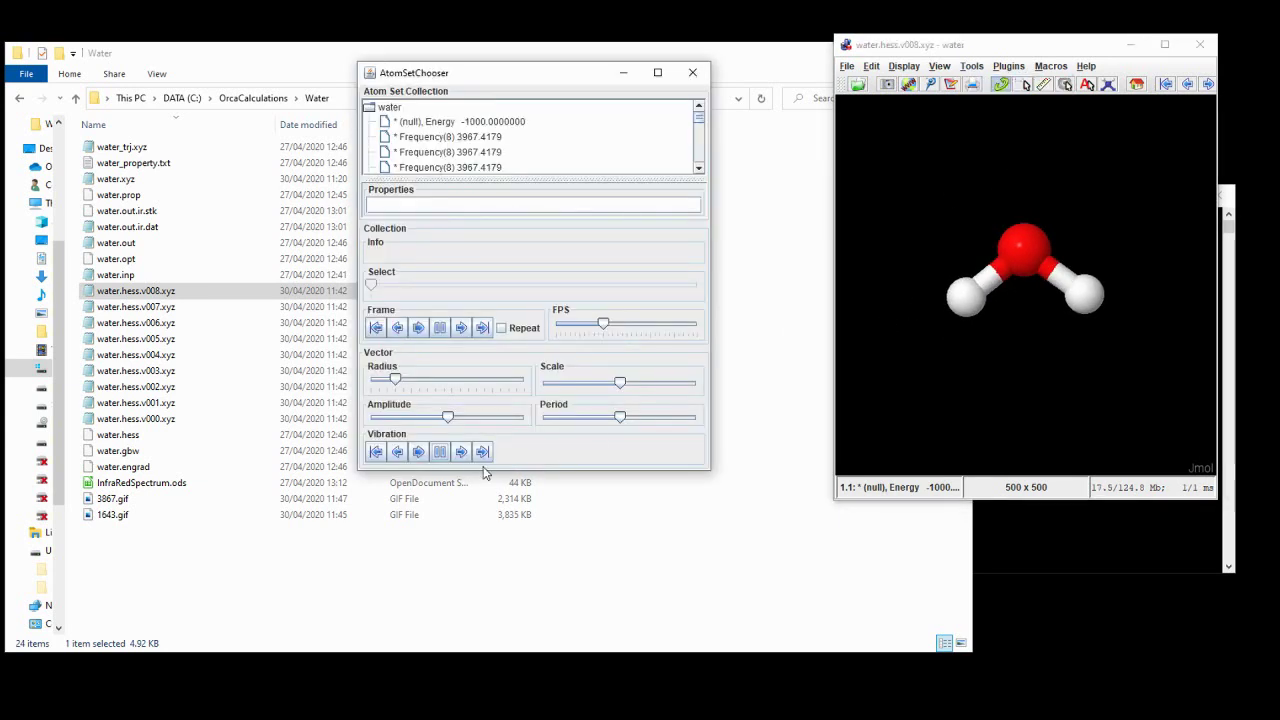
pyautogui.click(419, 452)
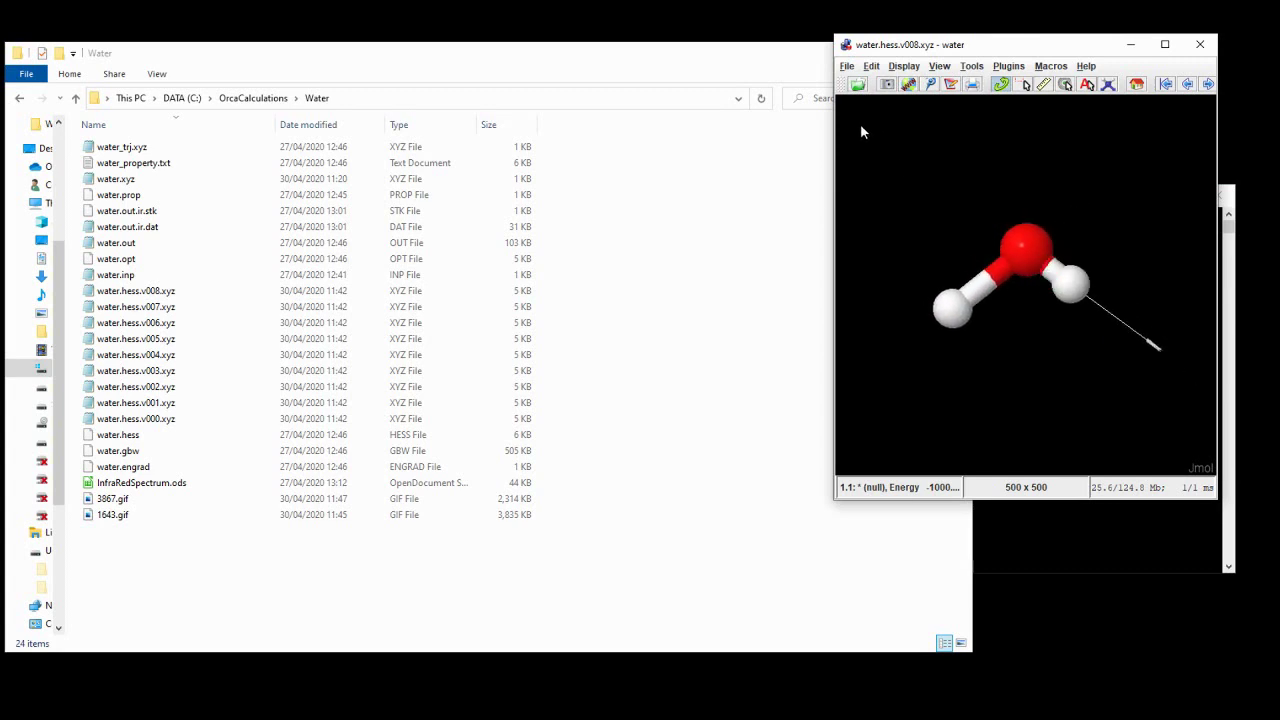
# Start capturing the water.hess.v008.xyz vibration to a file named 3967.gif in the Water folder.
pyautogui.rightClick(860, 127)
pyautogui.moveTo(900, 135)
pyautogui.moveTo(990, 136)
pyautogui.moveTo(1020, 183)
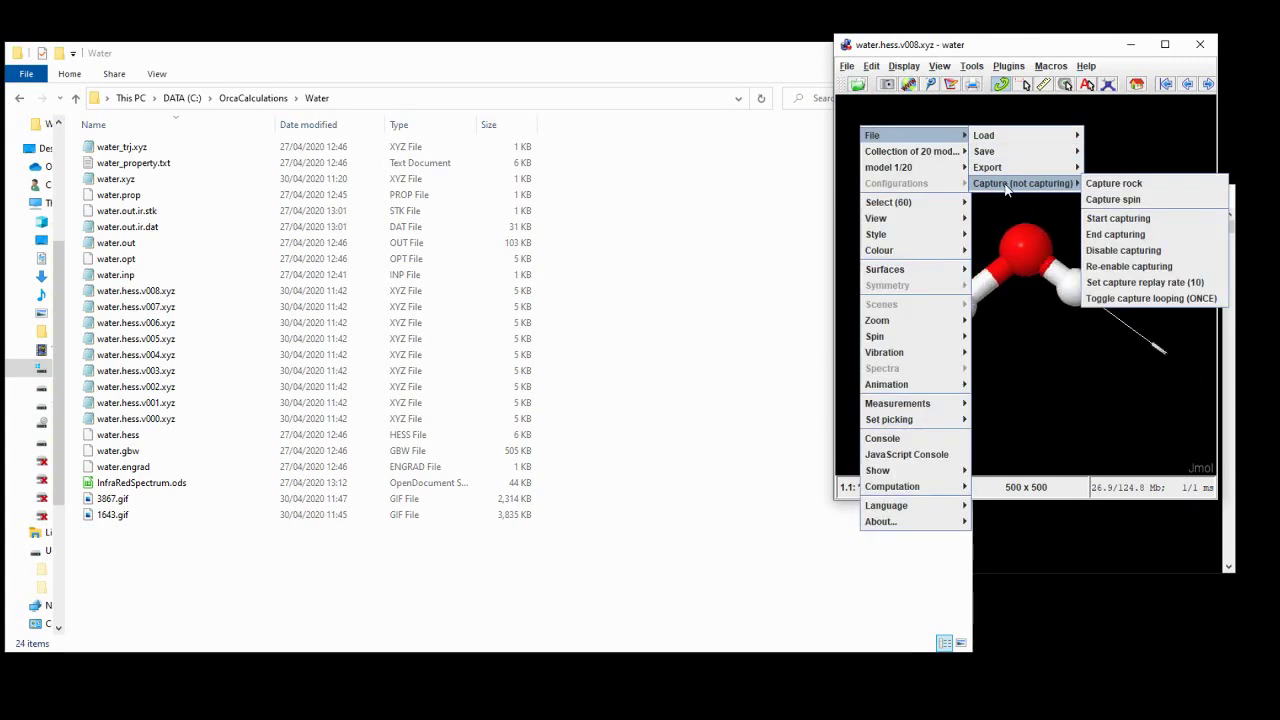
pyautogui.click(1117, 220)
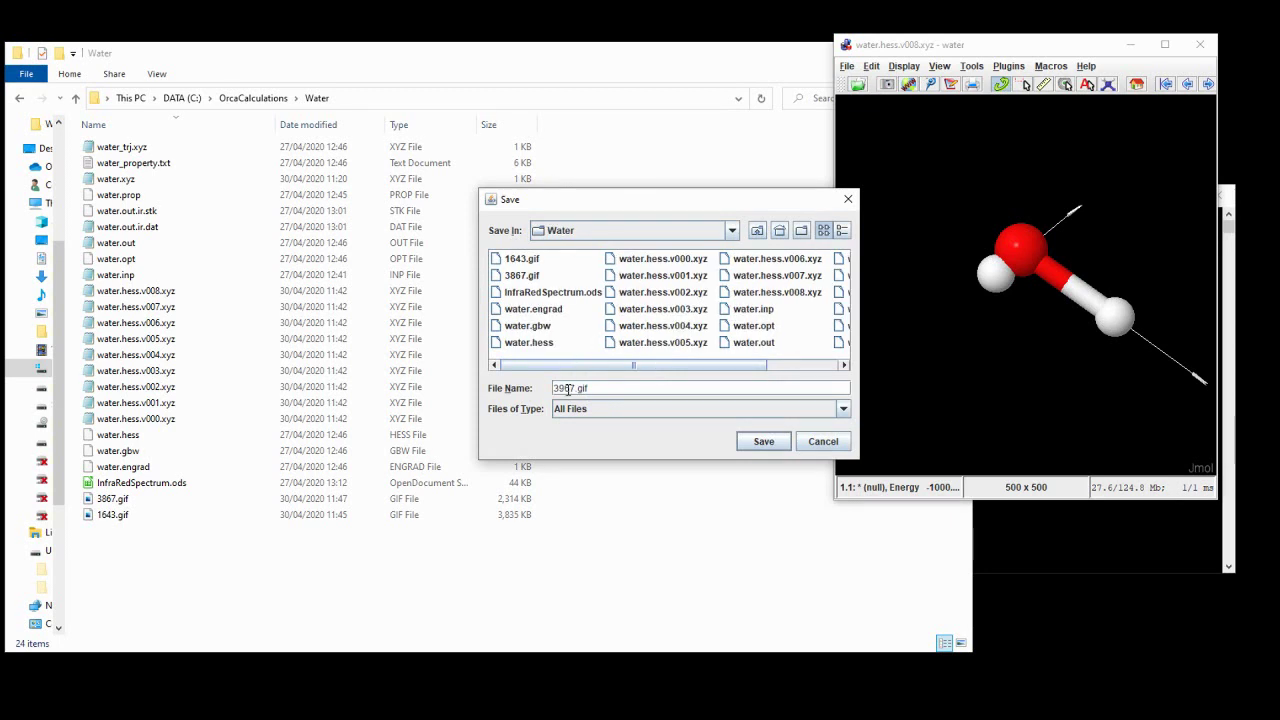
pyautogui.click(765, 446)
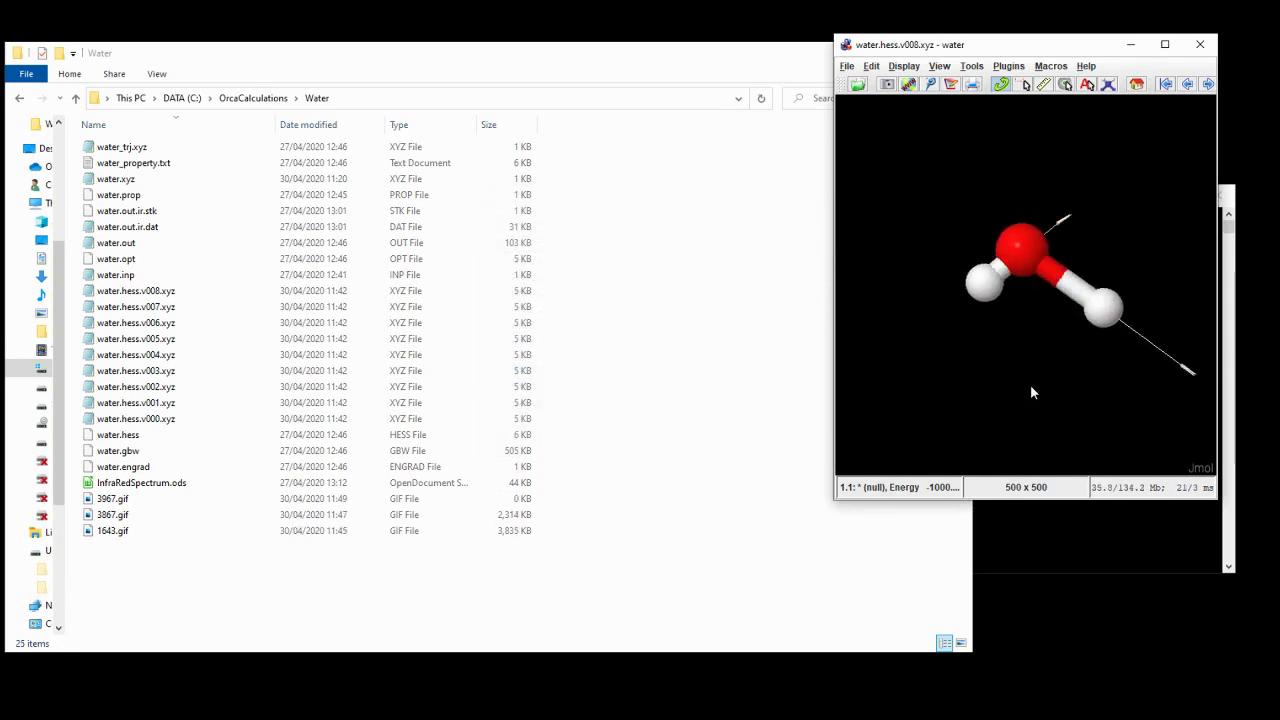
# End the running capture so that 3967.gif is saved in the Water folder.
pyautogui.rightClick(867, 136)
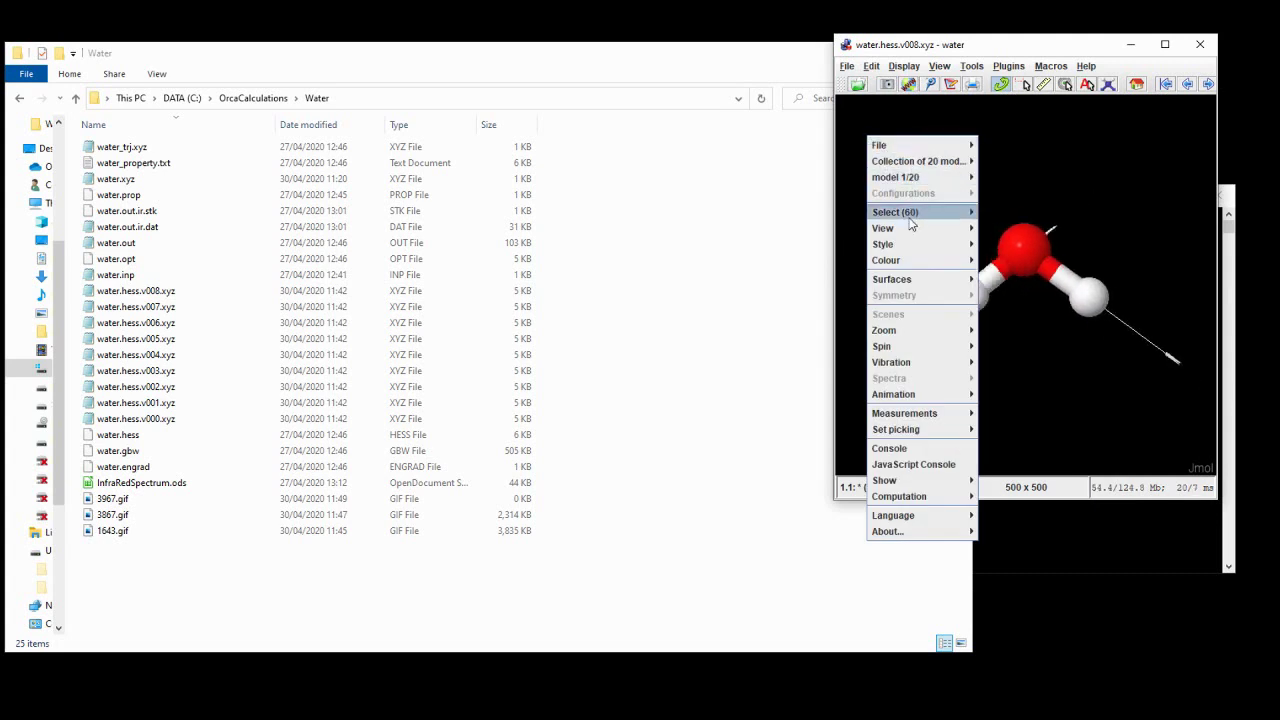
pyautogui.moveTo(904, 148)
pyautogui.moveTo(1013, 195)
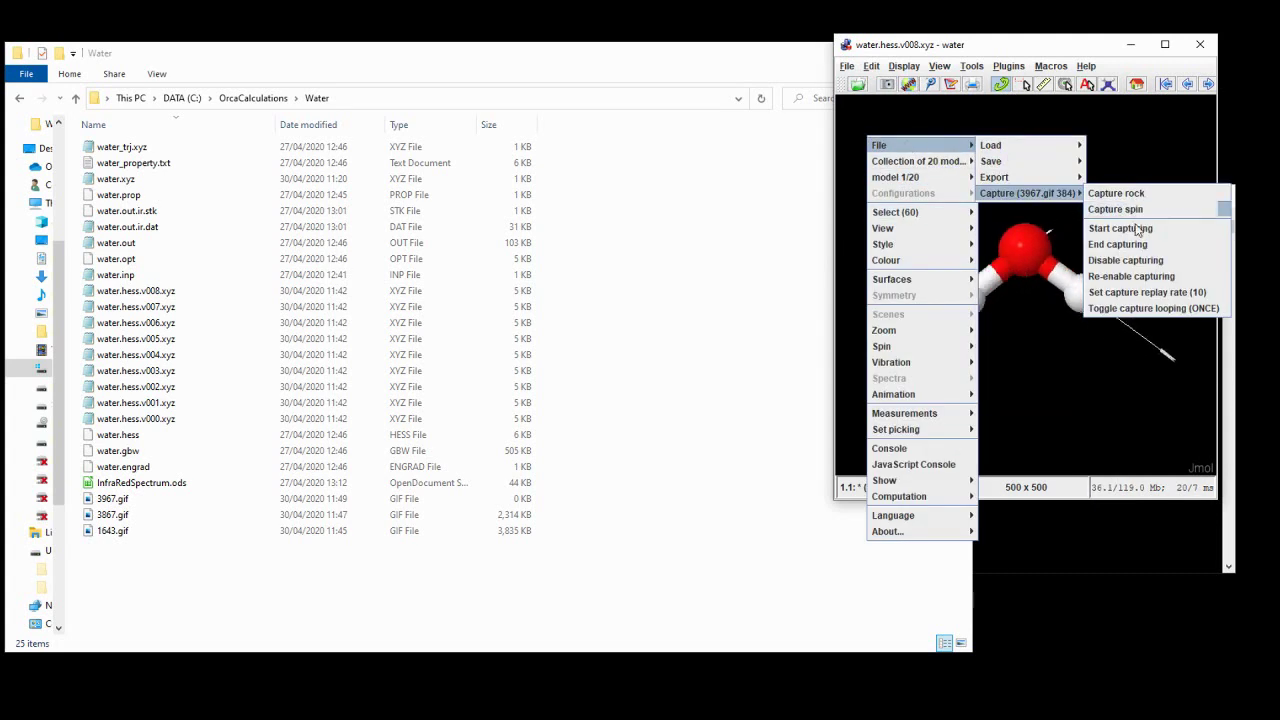
pyautogui.click(1118, 244)
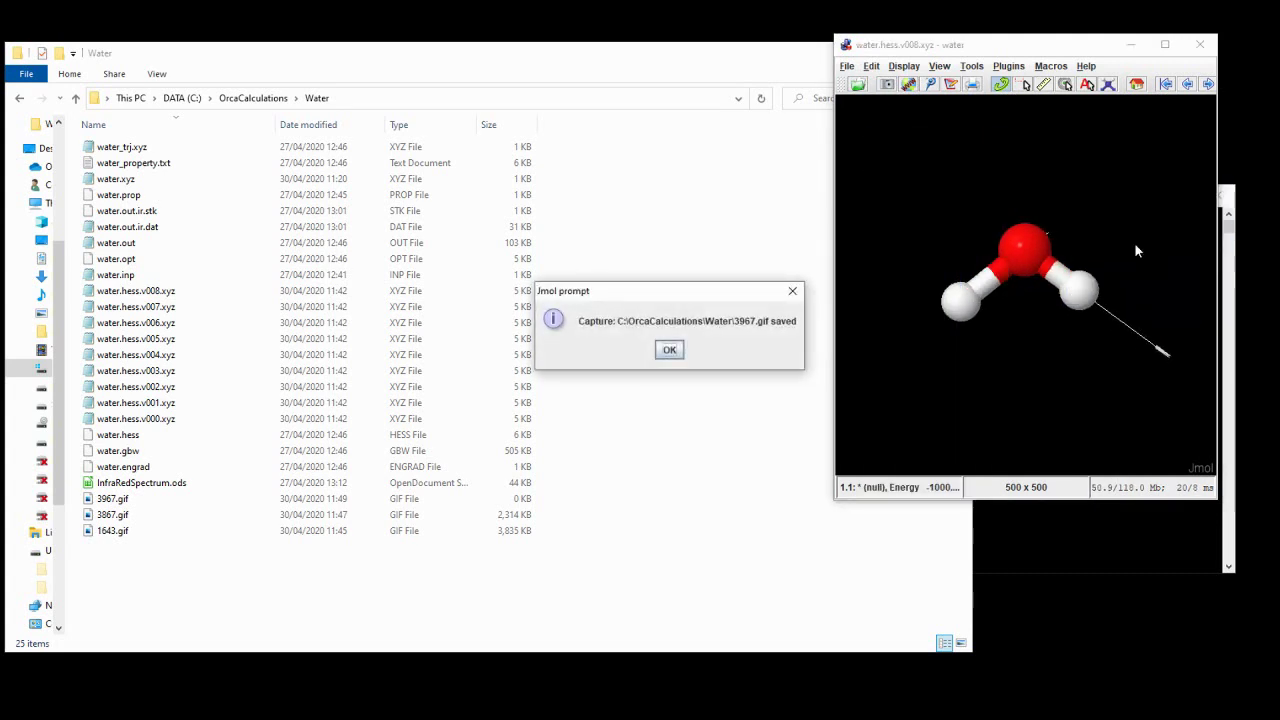